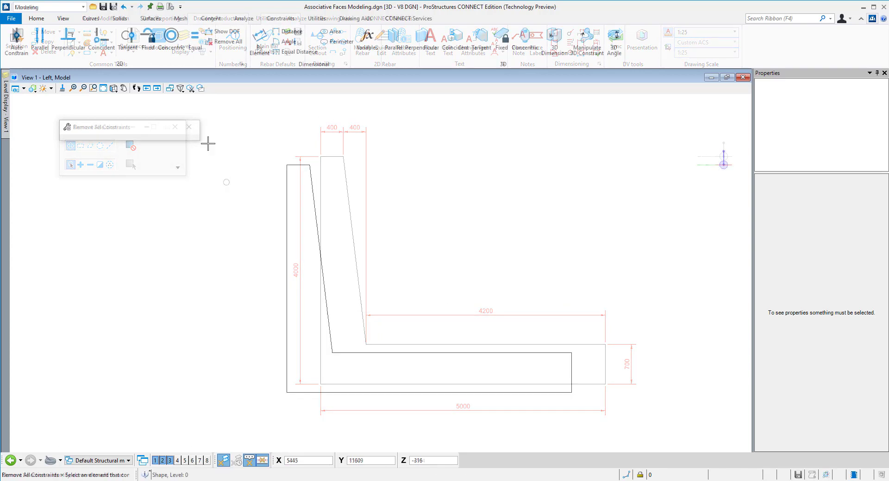
Step: Apply automatic 2D constraints to the L-shaped retaining wall profile
{"action": "left_click", "coordinate": [18, 43]}
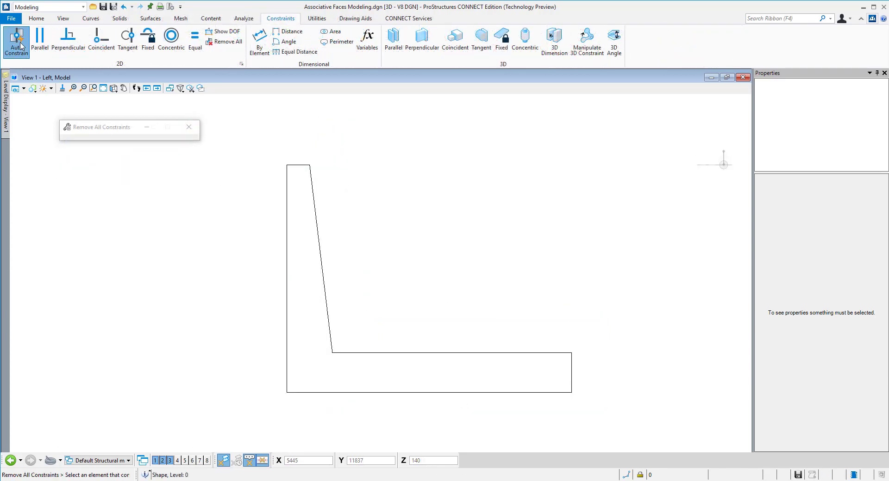
{"action": "left_click", "coordinate": [286, 188]}
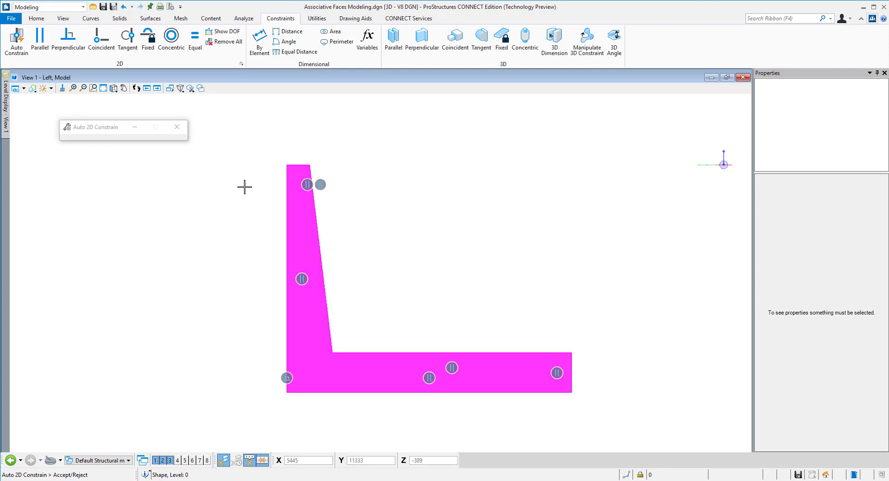
{"action": "left_click", "coordinate": [244, 187]}
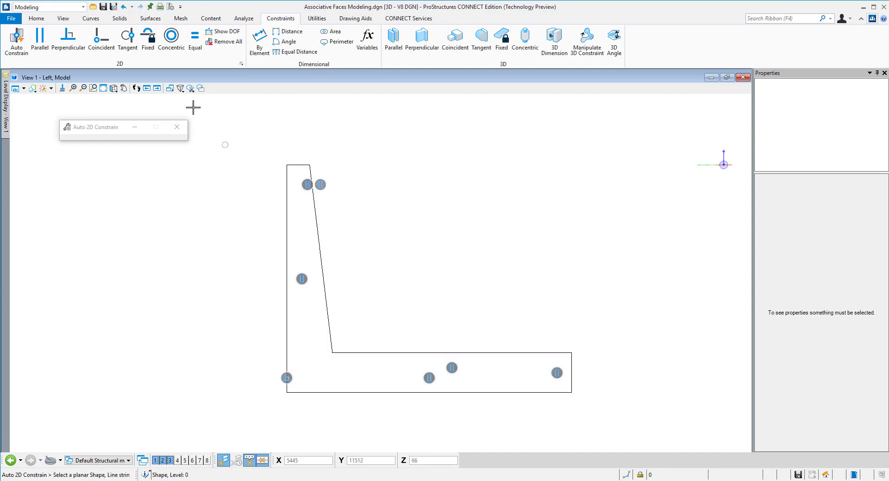
Step: Constrain the stem's top-left corner and both corners of the slab's right end as perpendicular, and fix the profile's lower-left corner
{"action": "left_click", "coordinate": [77, 38]}
{"action": "left_click", "coordinate": [294, 165]}
{"action": "left_click", "coordinate": [287, 176]}
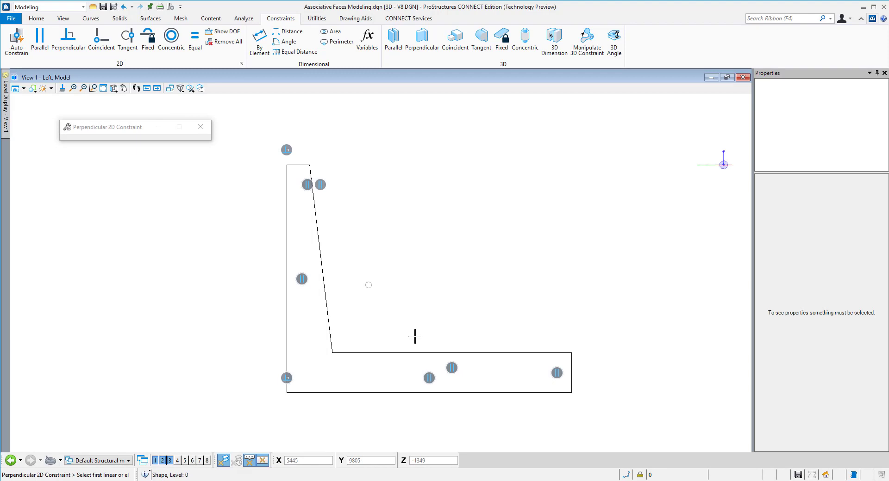
{"action": "left_click", "coordinate": [494, 353]}
{"action": "left_click", "coordinate": [571, 365]}
{"action": "left_click", "coordinate": [567, 392]}
{"action": "left_click", "coordinate": [573, 377]}
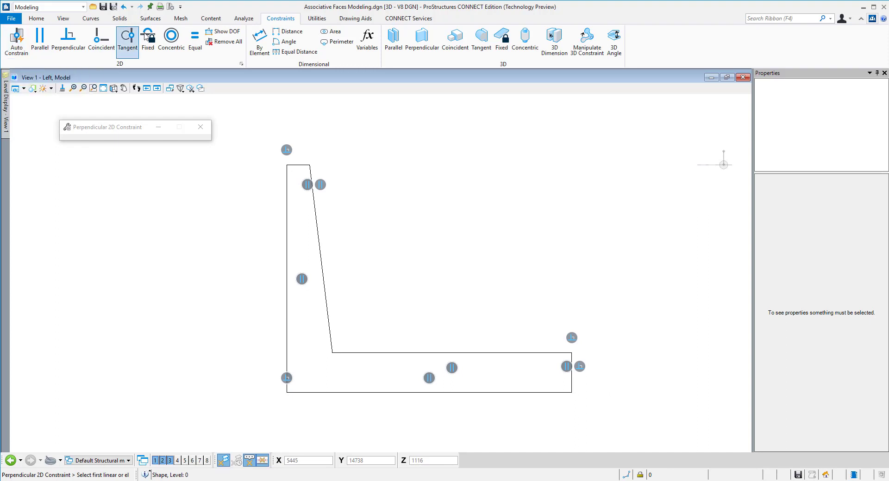
{"action": "left_click", "coordinate": [147, 40]}
{"action": "left_click", "coordinate": [287, 393]}
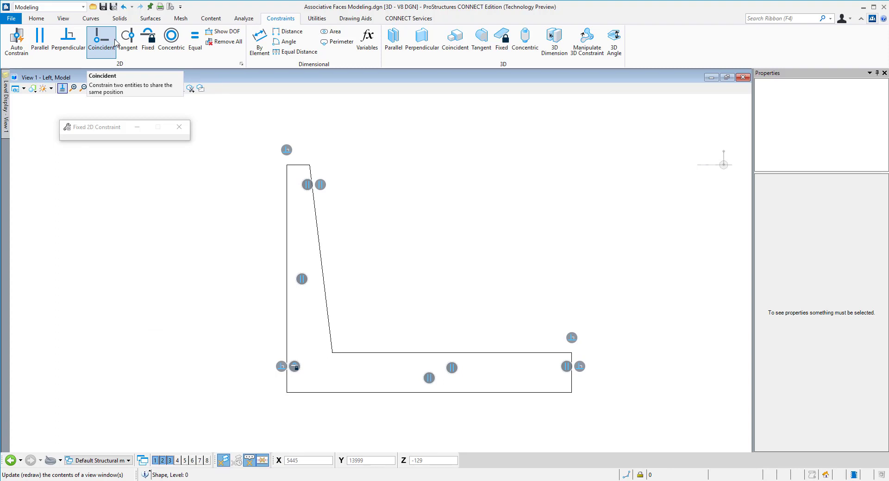
Step: Add an element dimension constraint to the stem's top edge, placed above the profile
{"action": "left_click", "coordinate": [259, 39]}
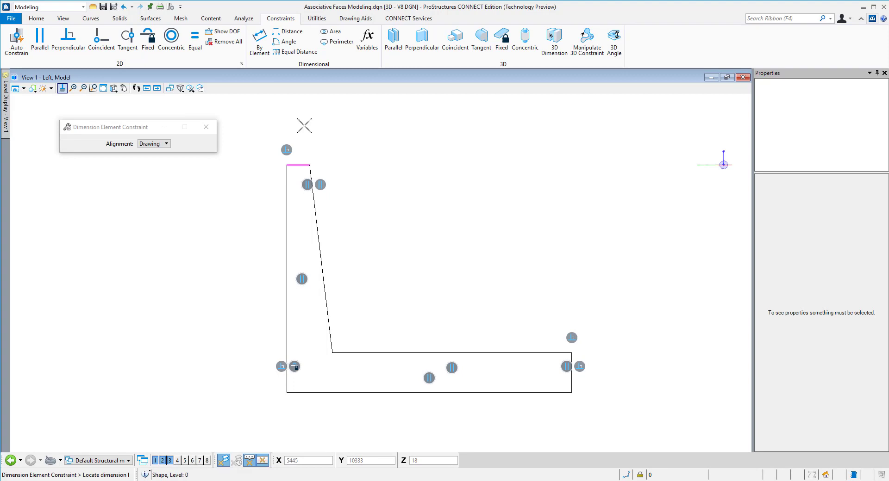
{"action": "left_click", "coordinate": [304, 115]}
{"action": "left_click", "coordinate": [346, 171]}
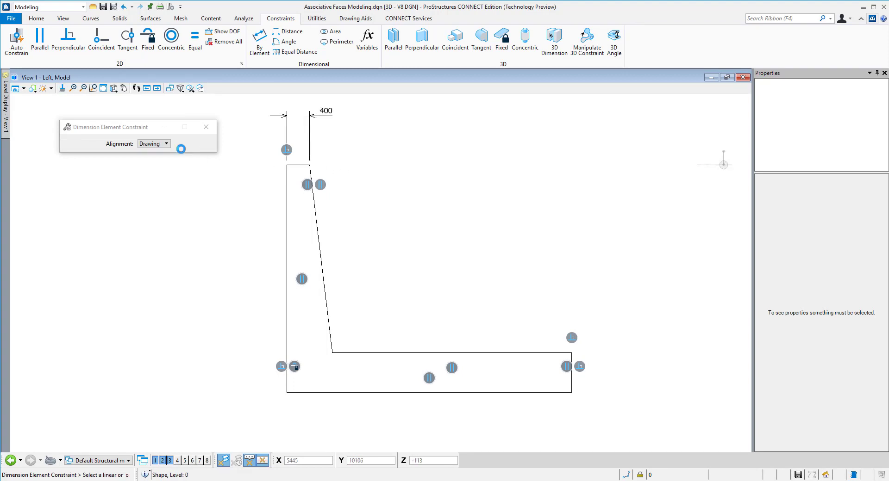
Step: Constrain the horizontal offset of the stem's sloped face with an element dimension using Drawing alignment
{"action": "left_click", "coordinate": [165, 144]}
{"action": "left_click", "coordinate": [155, 135]}
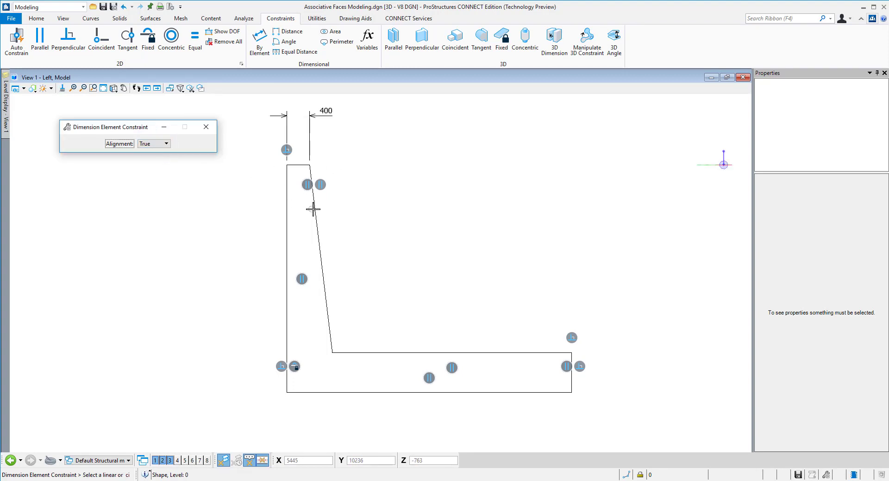
{"action": "left_click", "coordinate": [318, 242]}
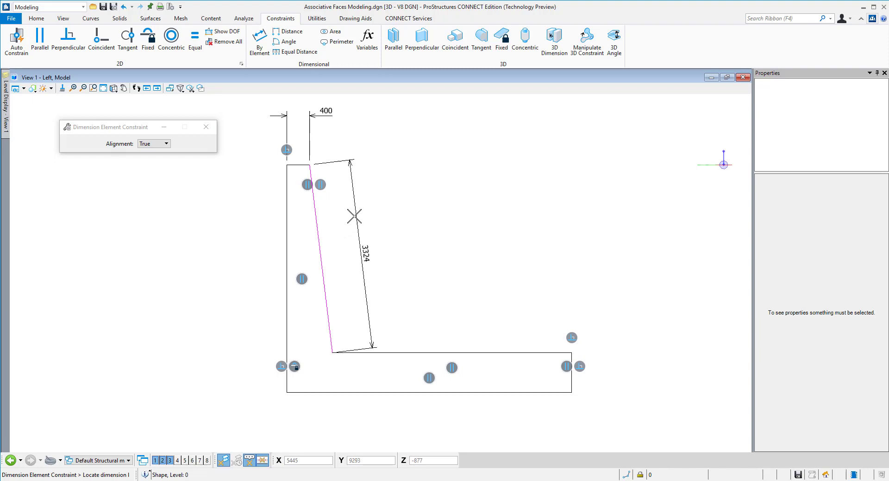
{"action": "left_click", "coordinate": [164, 145]}
{"action": "left_click", "coordinate": [158, 153]}
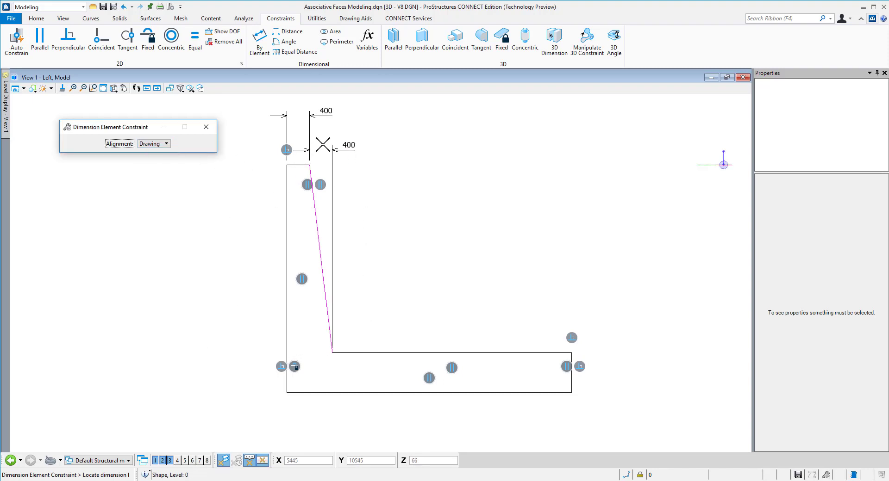
{"action": "left_click", "coordinate": [325, 140]}
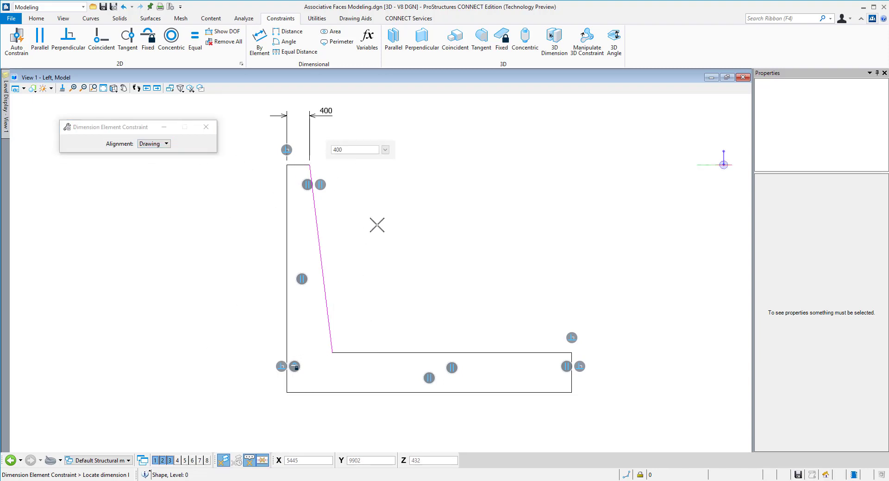
{"action": "key", "text": "Return"}
Step: Add element dimension constraints for the slab's top edge length and the vertical height of the sloped face
{"action": "left_click", "coordinate": [393, 352]}
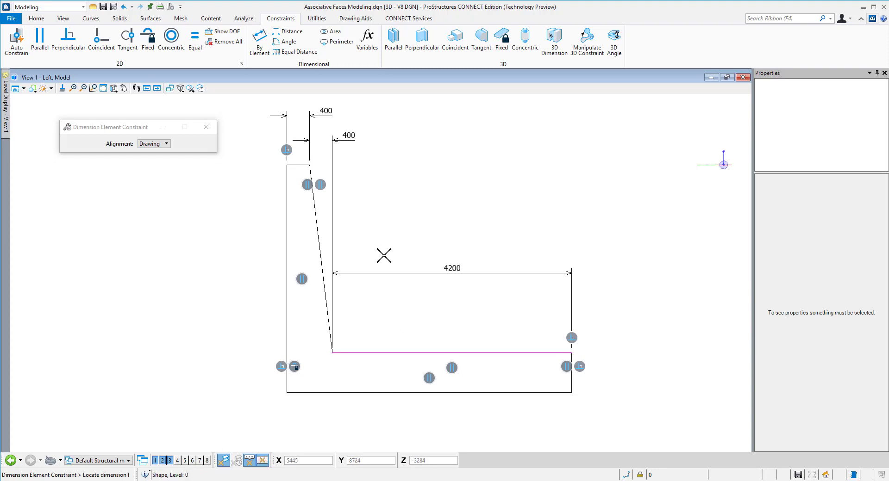
{"action": "left_click", "coordinate": [380, 323]}
{"action": "key", "text": "Return"}
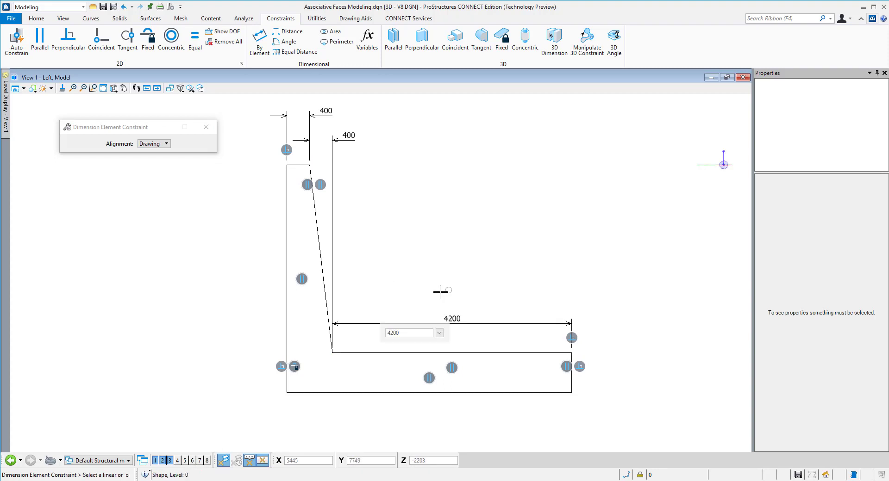
{"action": "left_click", "coordinate": [323, 245]}
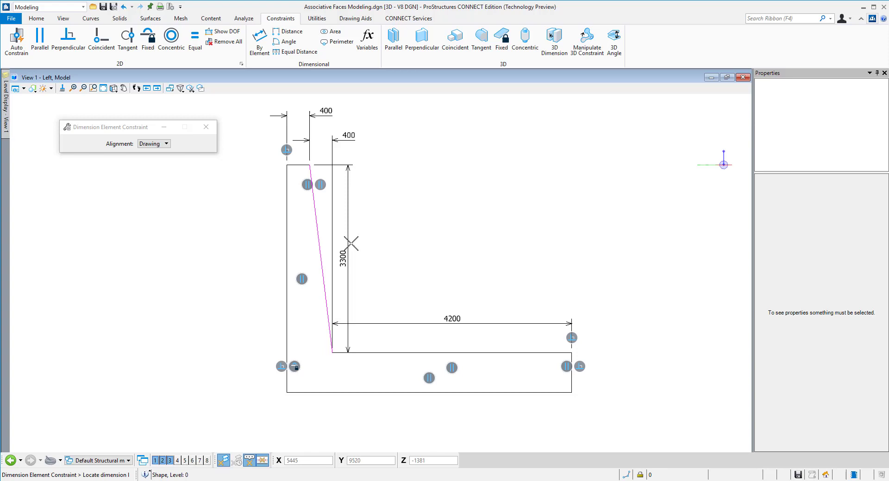
{"action": "left_click", "coordinate": [347, 250]}
{"action": "key", "text": "Return"}
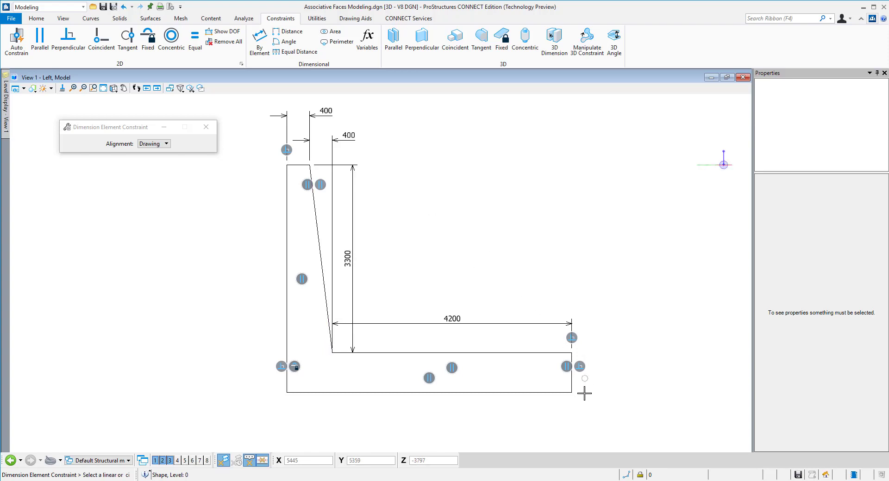
Step: Add an element dimension constraint for the slab's thickness beside its right end
{"action": "left_click", "coordinate": [572, 373]}
{"action": "left_click", "coordinate": [592, 373]}
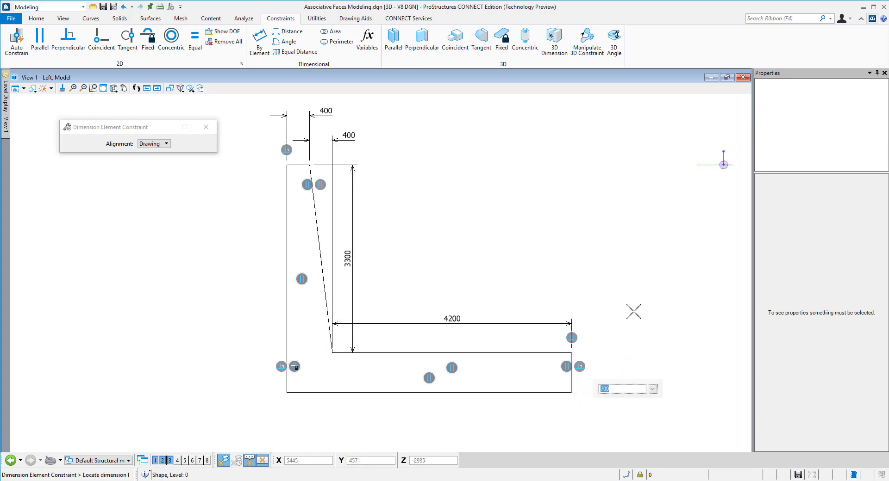
{"action": "key", "text": "Return"}
{"action": "key", "text": "Escape"}
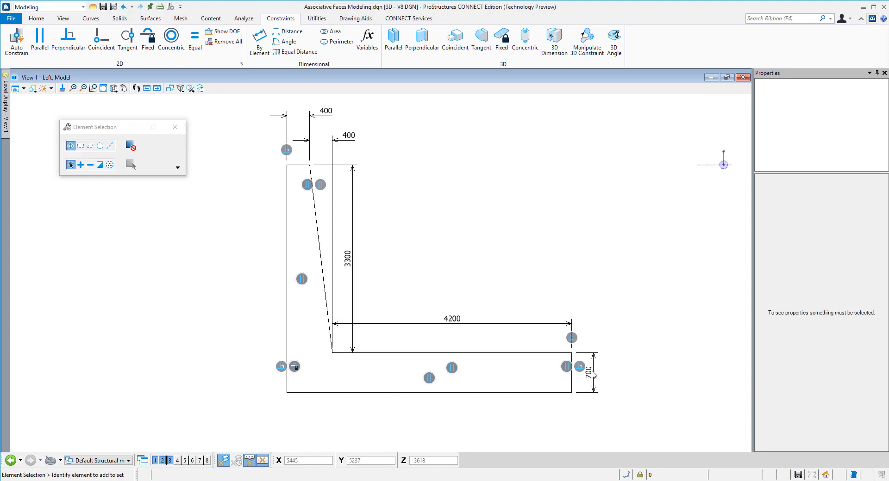
Step: Set the slab's thickness dimension to 900
{"action": "left_click", "coordinate": [544, 393]}
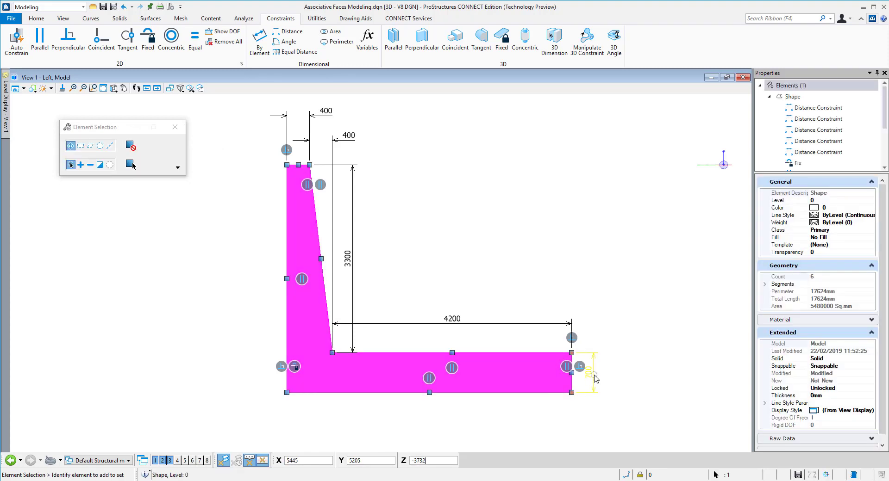
{"action": "right_click", "coordinate": [594, 373]}
{"action": "left_click", "coordinate": [617, 376]}
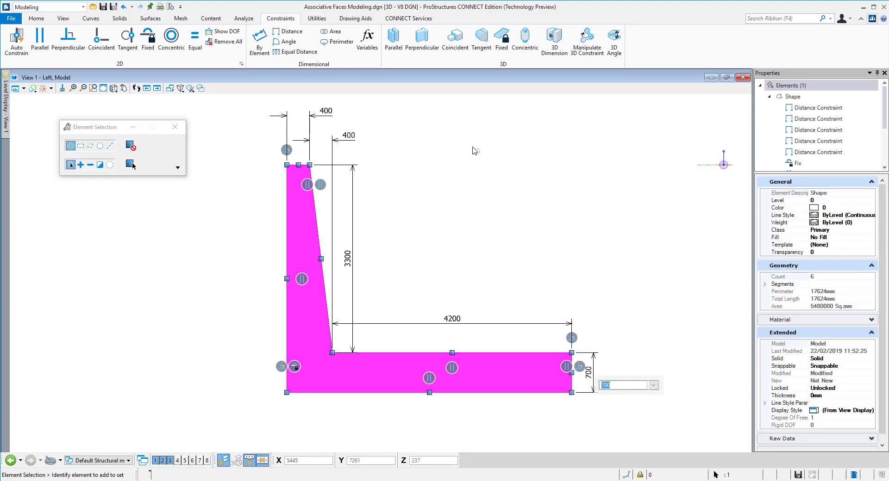
{"action": "type", "text": "900"}
{"action": "key", "text": "Return"}
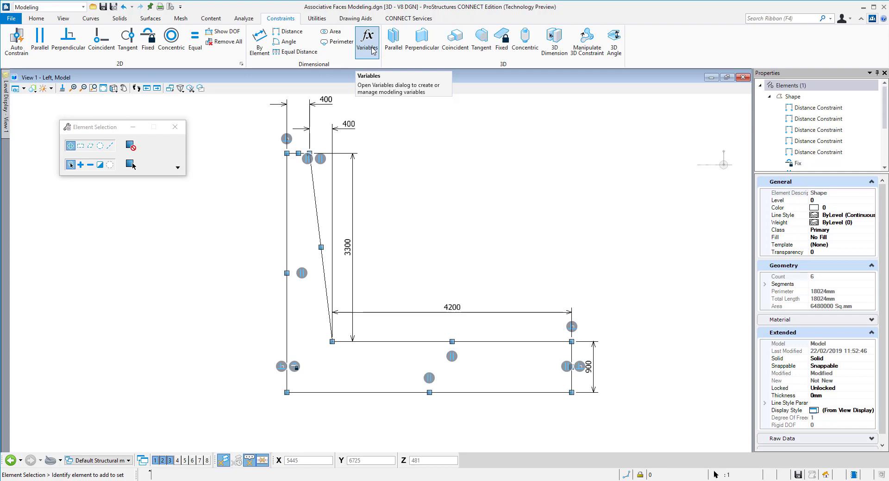
Step: Create a local distance variable named SlabH with an active value of 400 mm
{"action": "left_click", "coordinate": [373, 50]}
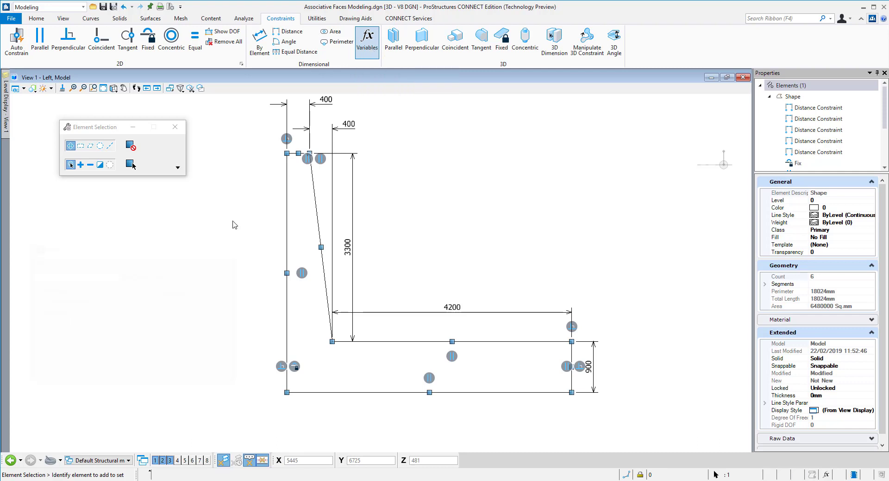
{"action": "left_click", "coordinate": [65, 300]}
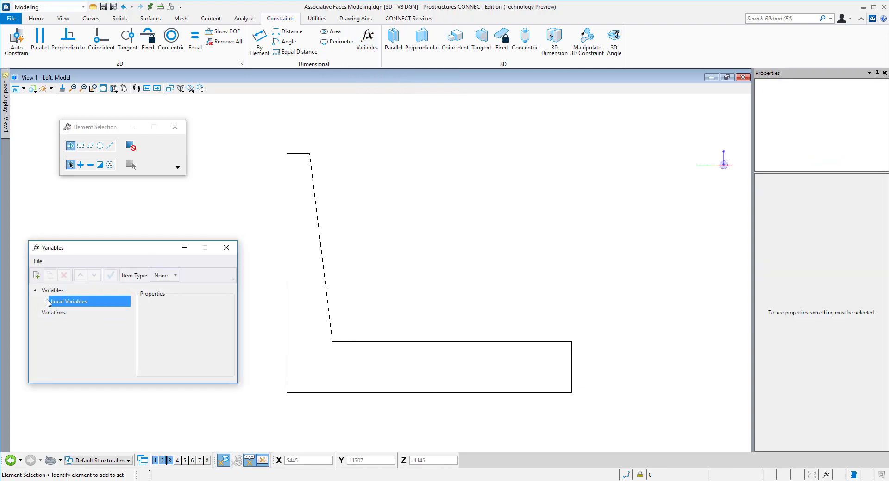
{"action": "left_click", "coordinate": [52, 290]}
{"action": "left_click", "coordinate": [56, 301]}
{"action": "left_click", "coordinate": [36, 275]}
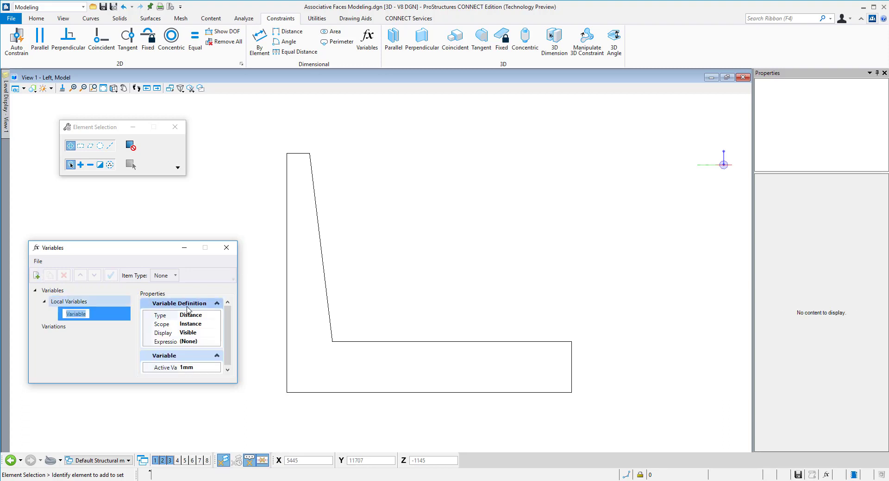
{"action": "type", "text": "SlabH"}
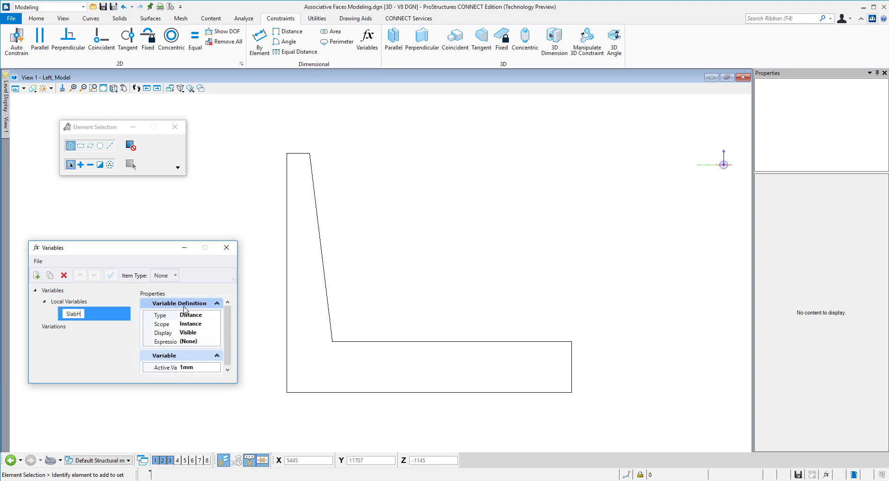
{"action": "left_click", "coordinate": [125, 357]}
{"action": "left_click", "coordinate": [87, 317]}
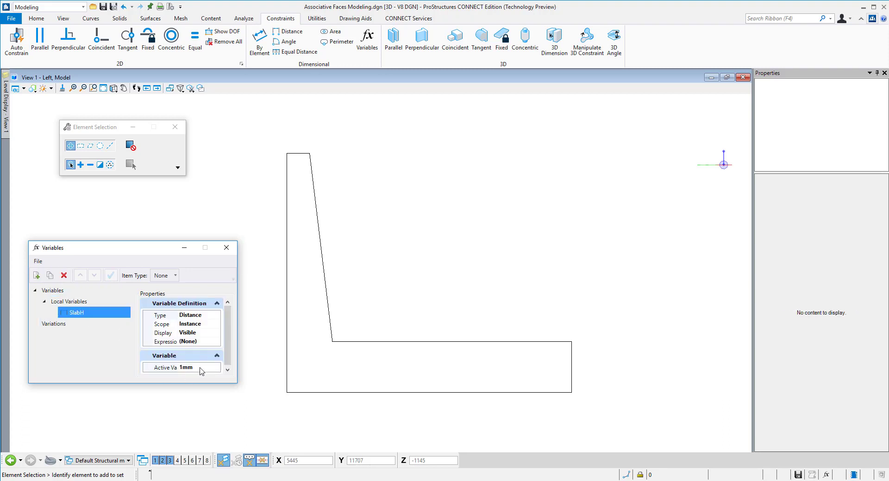
{"action": "left_click", "coordinate": [201, 369]}
{"action": "key", "text": "Return"}
Step: Assign the SlabH variable to the slab's thickness dimension
{"action": "left_click", "coordinate": [537, 343]}
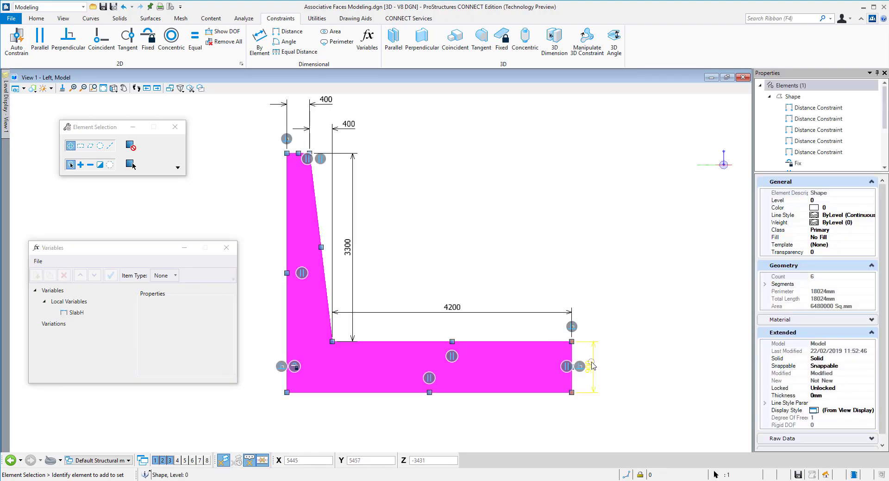
{"action": "right_click", "coordinate": [591, 363]}
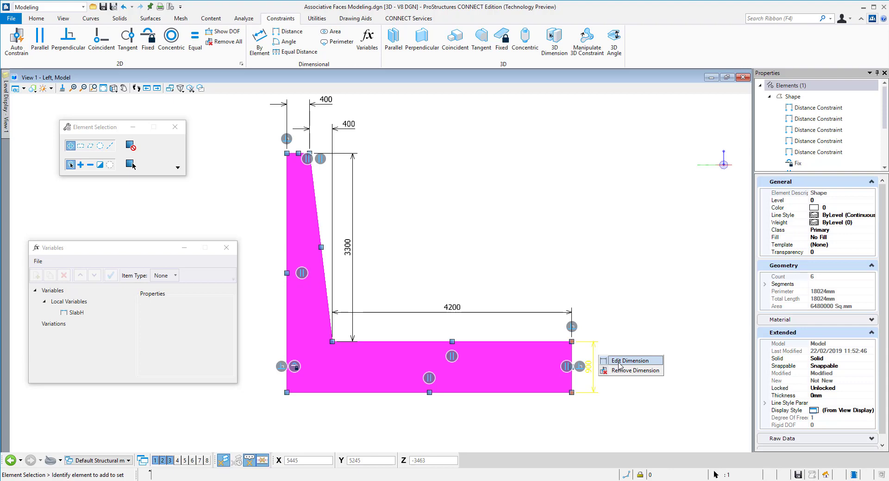
{"action": "left_click", "coordinate": [619, 361]}
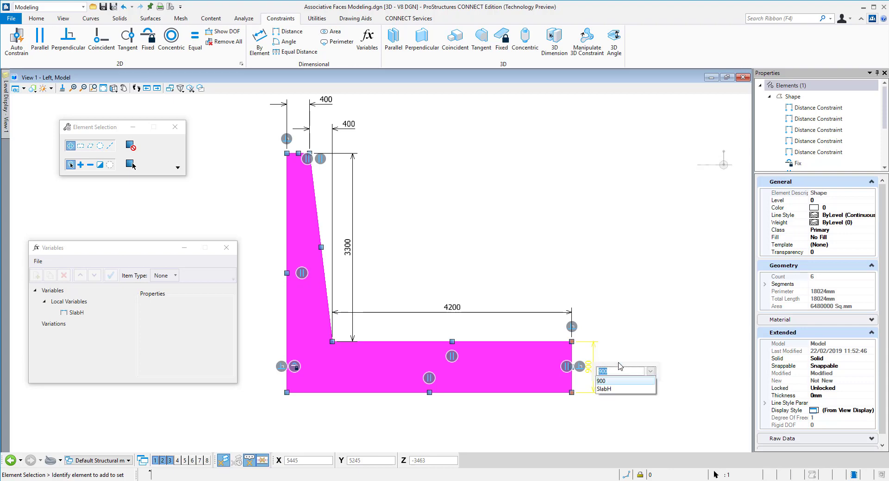
{"action": "left_click", "coordinate": [612, 390]}
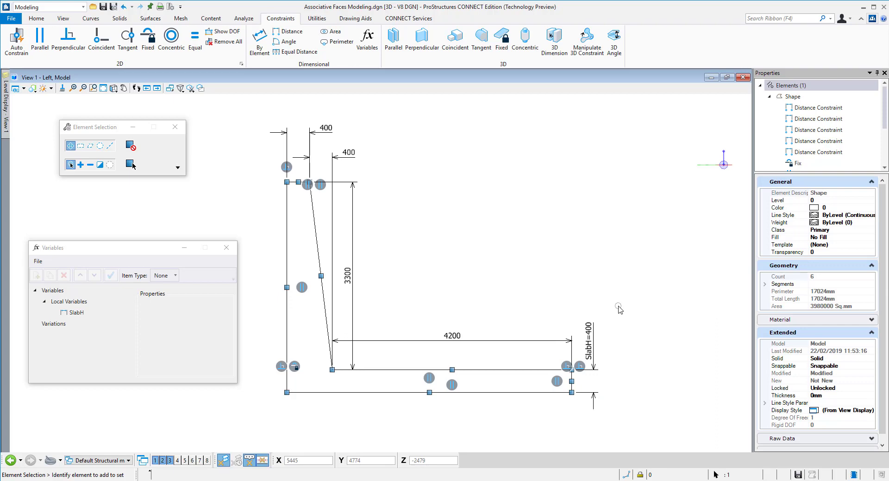
Step: Set the active value of the SlabH variable to 600 mm
{"action": "left_click", "coordinate": [76, 312]}
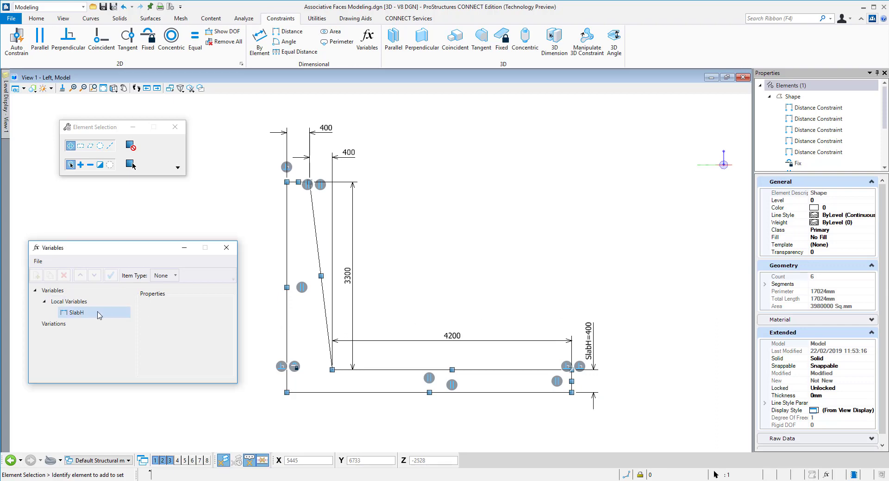
{"action": "left_click", "coordinate": [183, 368]}
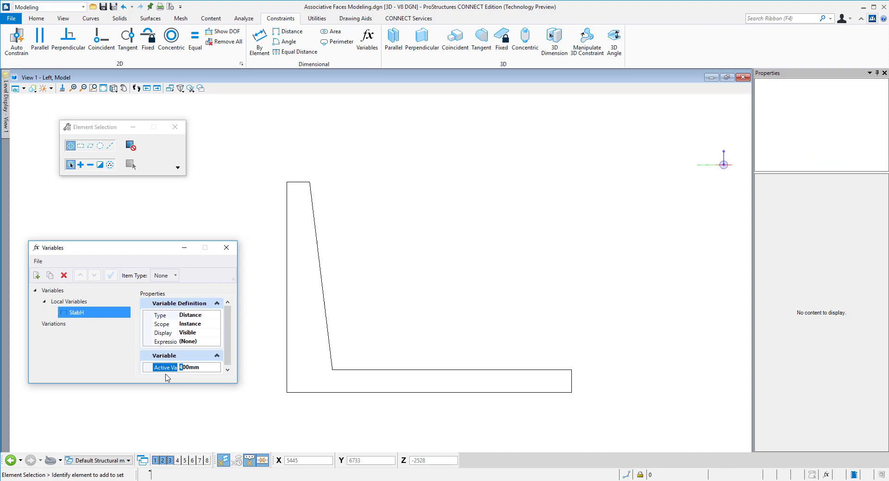
{"action": "type", "text": "6"}
{"action": "key", "text": "Return"}
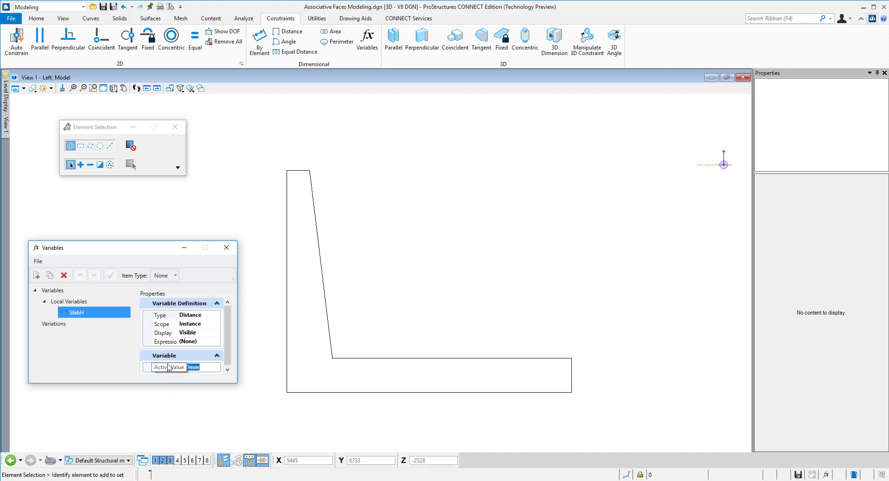
{"action": "left_click", "coordinate": [168, 367]}
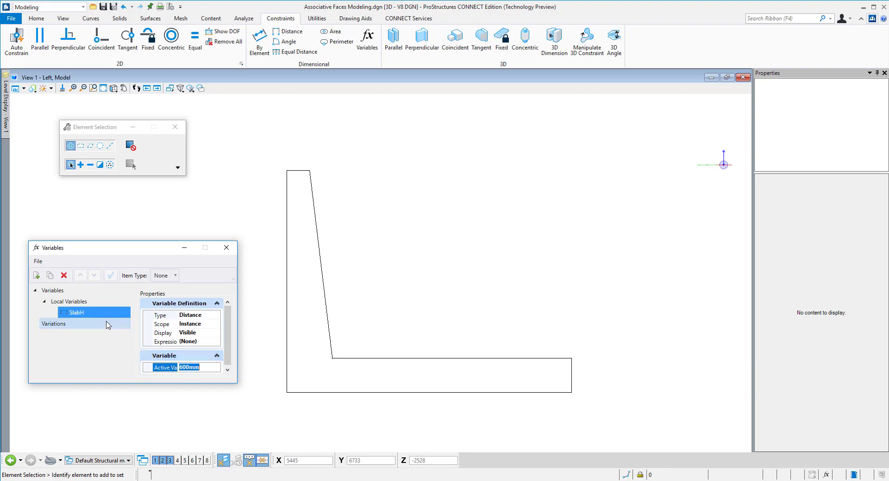
Step: Create a local distance variable named WallB with an active value of 400 mm
{"action": "left_click", "coordinate": [69, 304]}
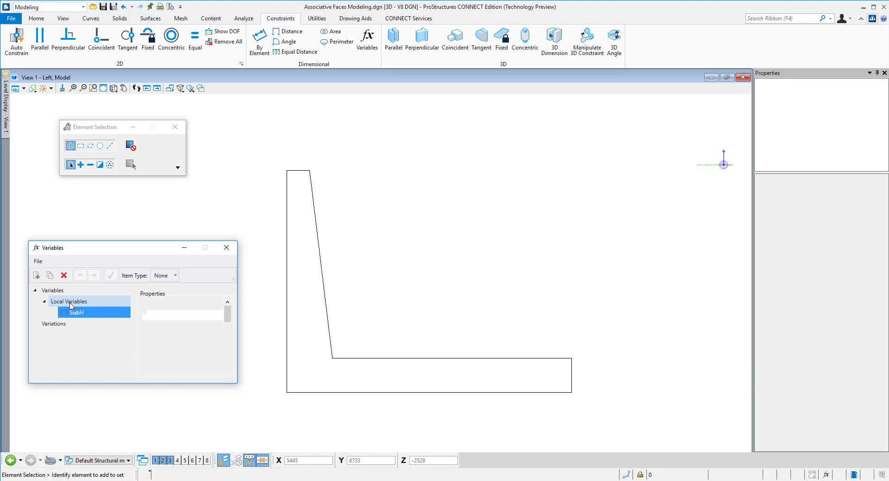
{"action": "left_click", "coordinate": [36, 276]}
{"action": "type", "text": "WallB"}
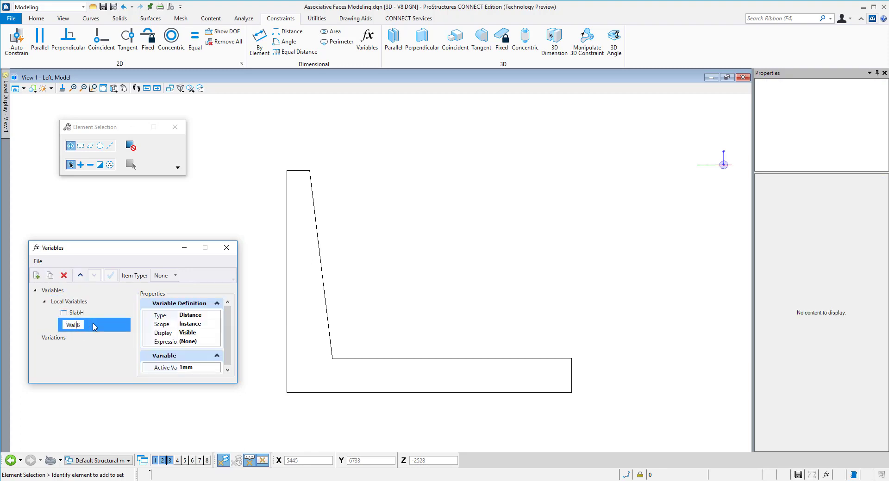
{"action": "key", "text": "Return"}
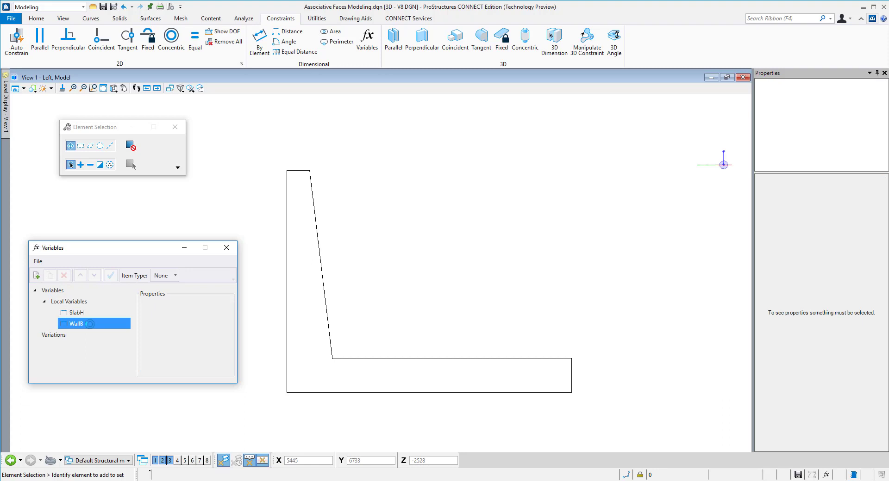
{"action": "left_click", "coordinate": [192, 369]}
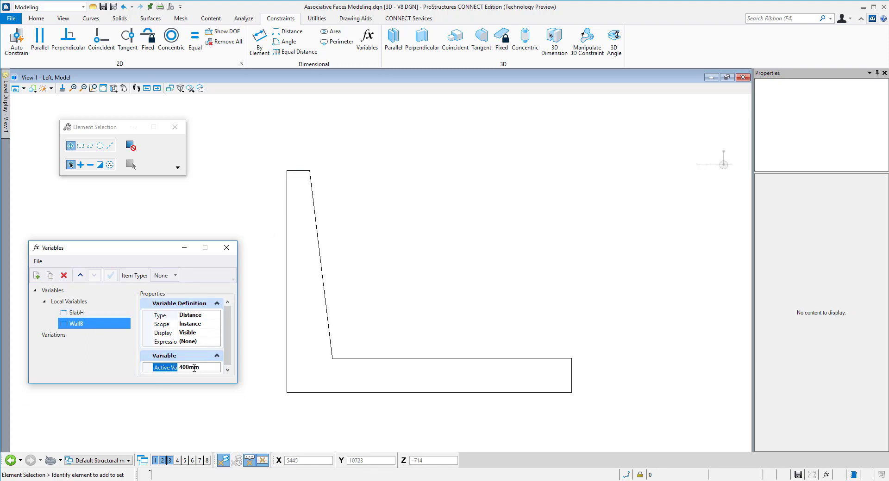
{"action": "key", "text": "Return"}
Step: Assign the WallB variable to the dimension of the wall's top width
{"action": "left_click", "coordinate": [296, 172]}
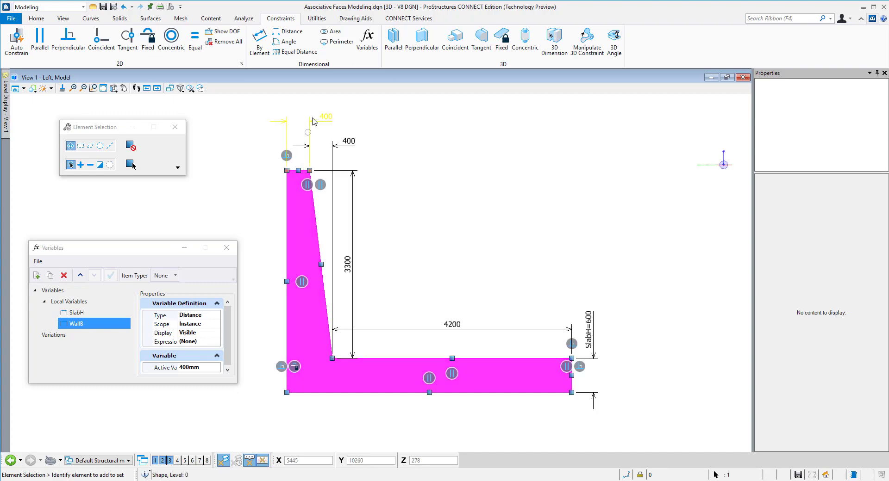
{"action": "left_click", "coordinate": [343, 116]}
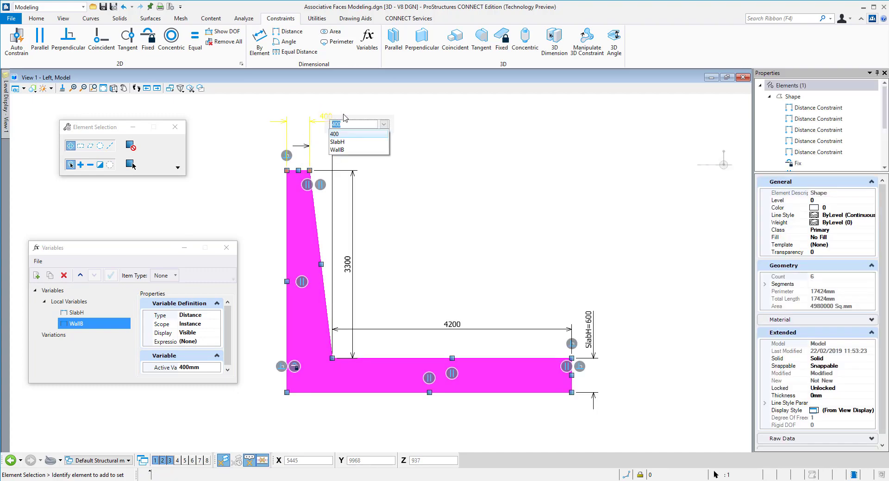
{"action": "left_click", "coordinate": [352, 149]}
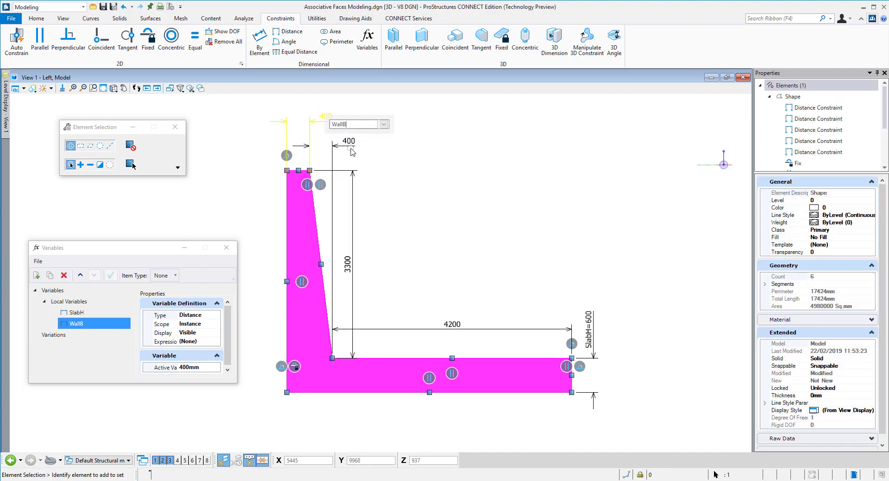
{"action": "left_click", "coordinate": [390, 176]}
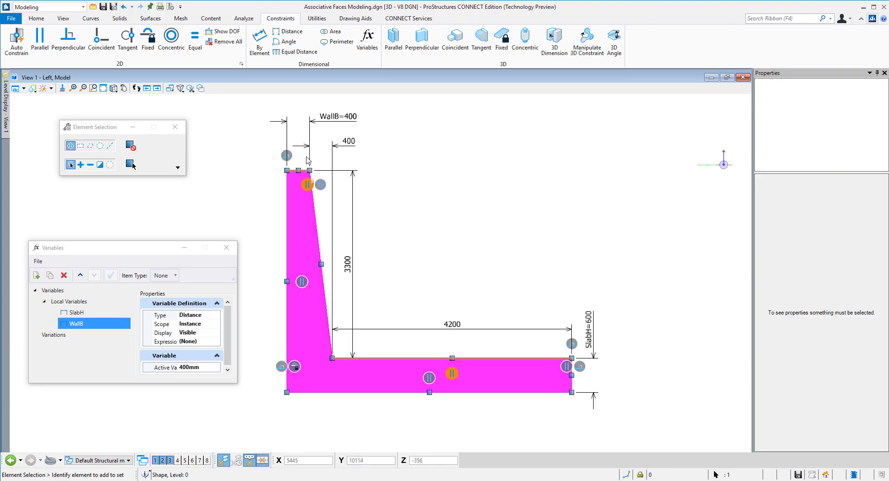
{"action": "left_click", "coordinate": [307, 162]}
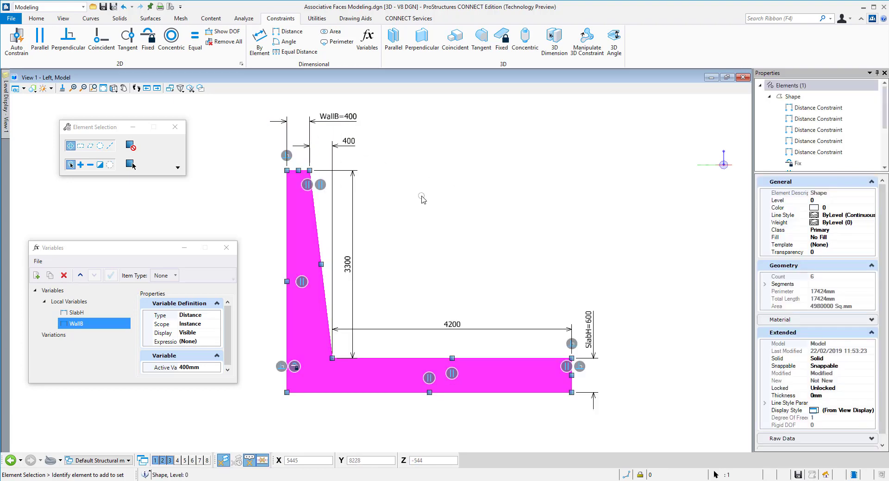
{"action": "left_click", "coordinate": [421, 196]}
Step: Create a local distance variable named WallL with an active value of 6000 mm and close the variables dialog
{"action": "left_click", "coordinate": [66, 303]}
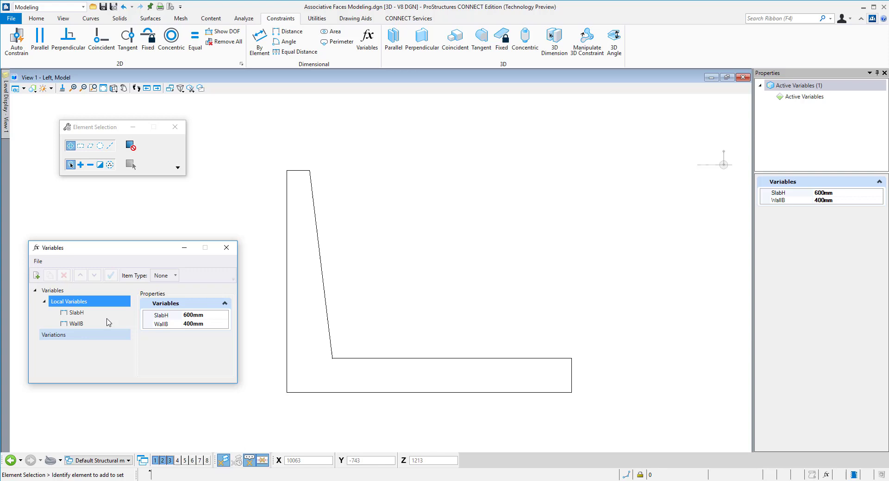
{"action": "left_click", "coordinate": [37, 276]}
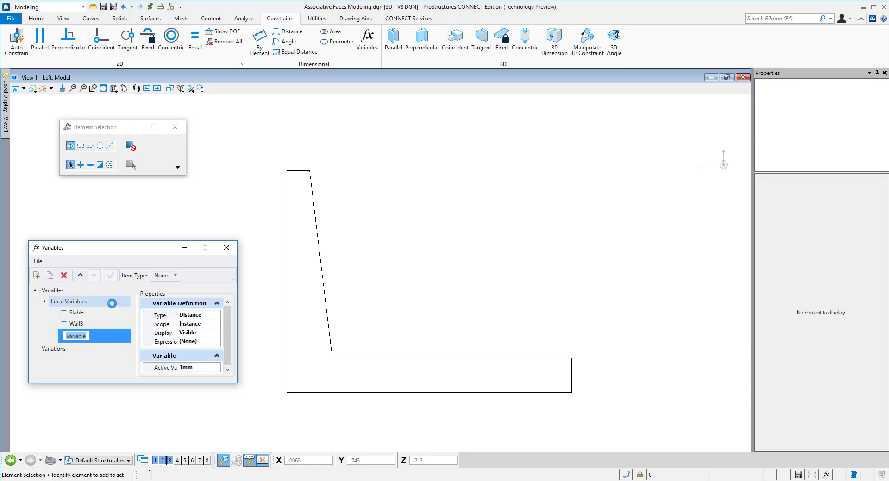
{"action": "type", "text": "WallL"}
{"action": "left_click", "coordinate": [208, 368]}
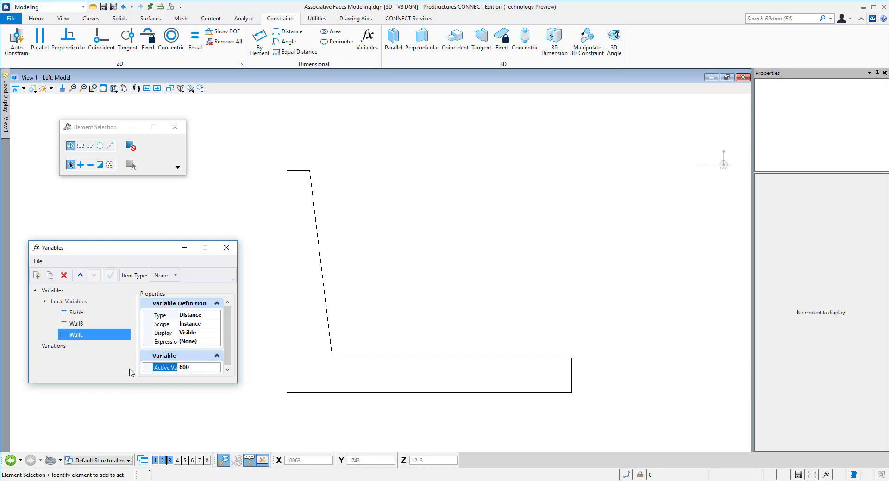
{"action": "key", "text": "Return"}
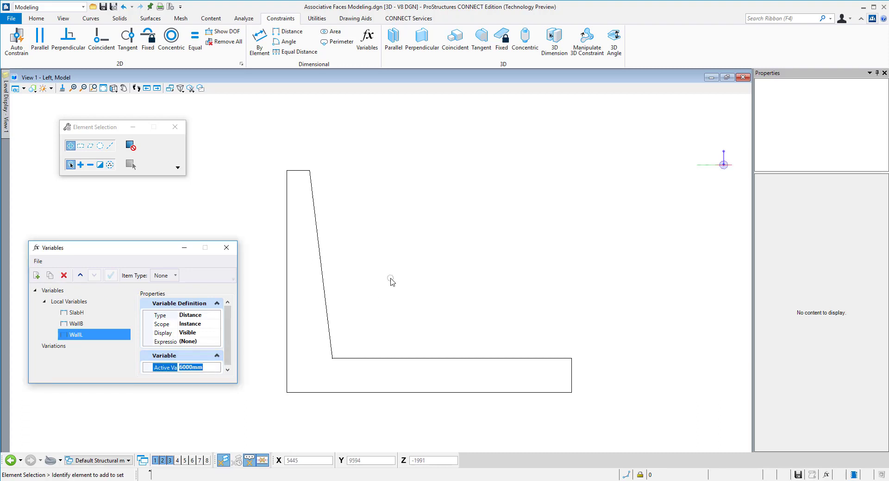
{"action": "left_click", "coordinate": [390, 278]}
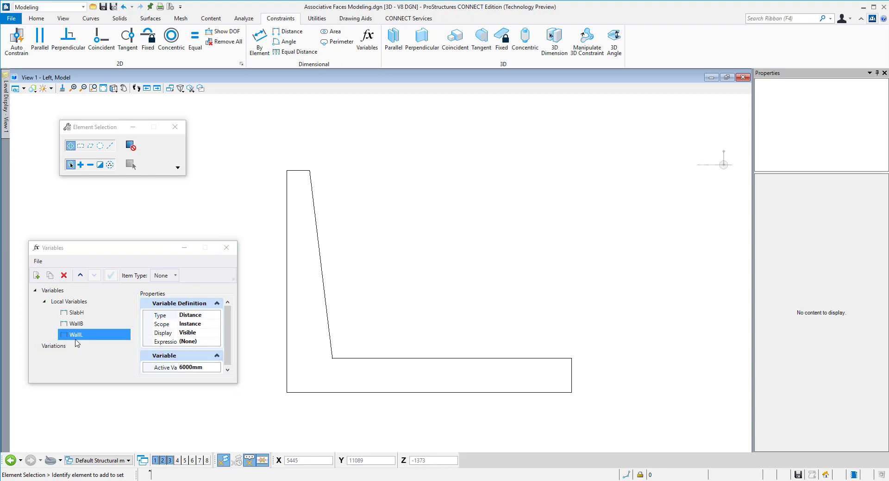
{"action": "left_click", "coordinate": [227, 248]}
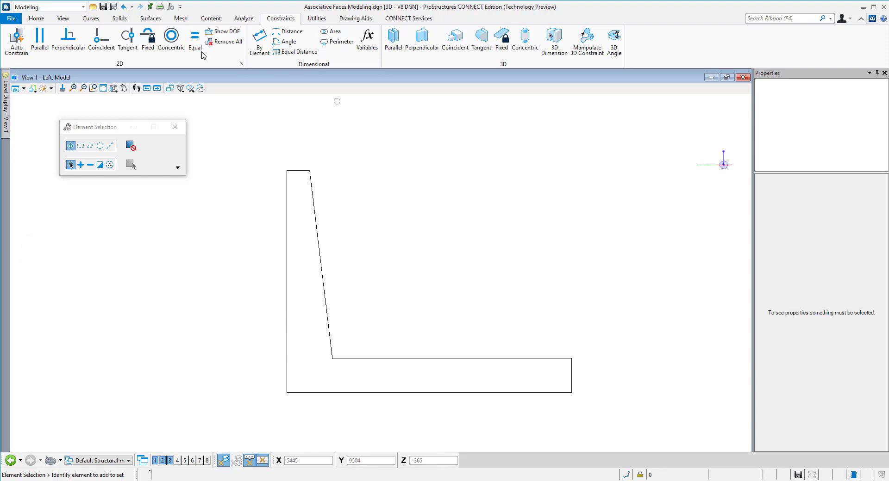
Step: Extrude the retaining wall profile into a parametric solid, with the WallL variable driving the extrusion distance
{"action": "left_click", "coordinate": [36, 23]}
{"action": "middle_click_drag", "start_coordinate": [561, 218], "coordinate": [510, 232], "text": "shift"}
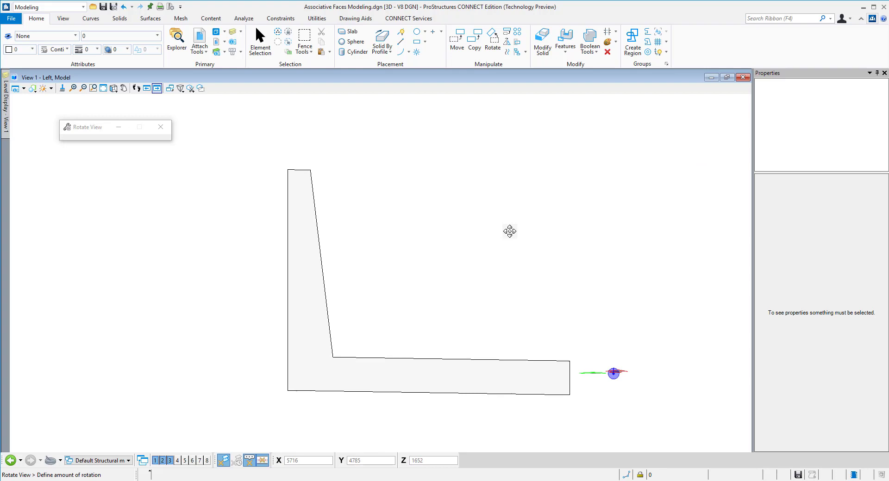
{"action": "left_click", "coordinate": [467, 244]}
{"action": "right_click", "coordinate": [469, 245]}
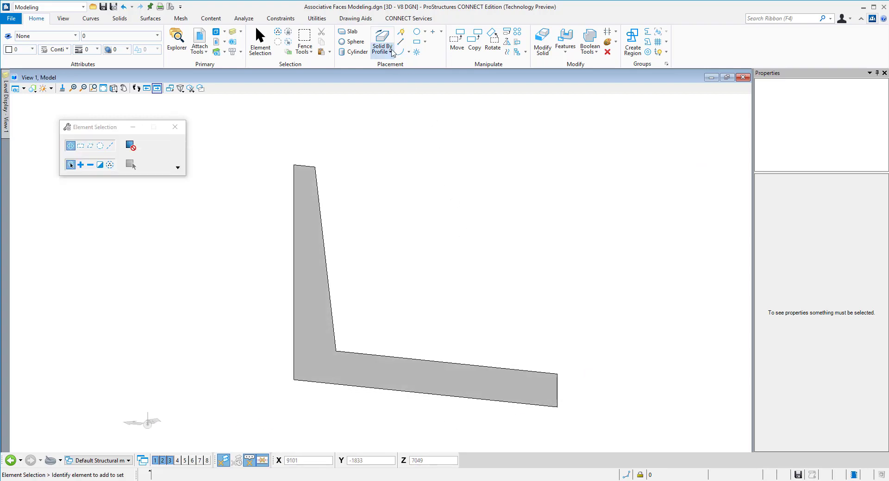
{"action": "left_click", "coordinate": [392, 51]}
{"action": "left_click", "coordinate": [409, 67]}
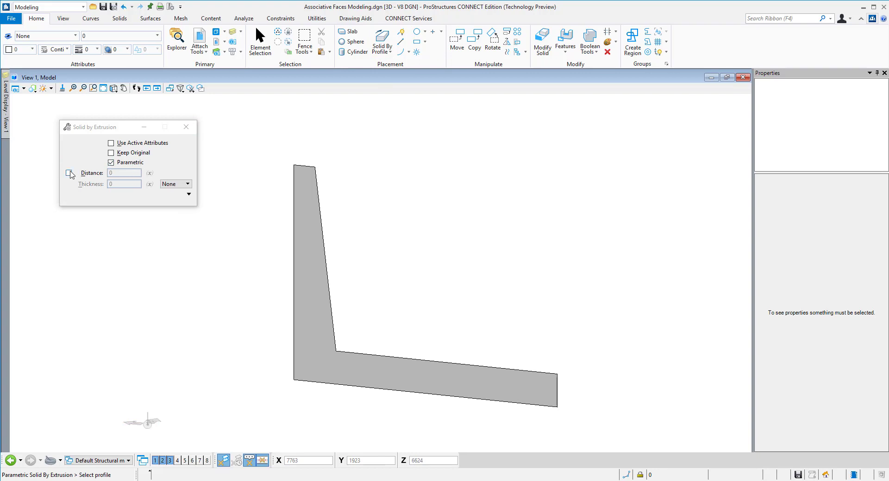
{"action": "left_click", "coordinate": [69, 173]}
{"action": "left_click", "coordinate": [149, 173]}
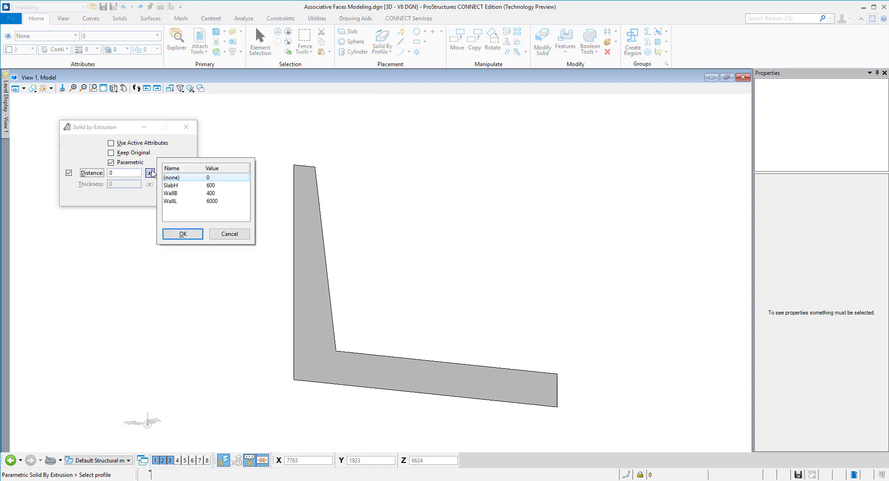
{"action": "left_click", "coordinate": [170, 202]}
{"action": "left_click", "coordinate": [183, 234]}
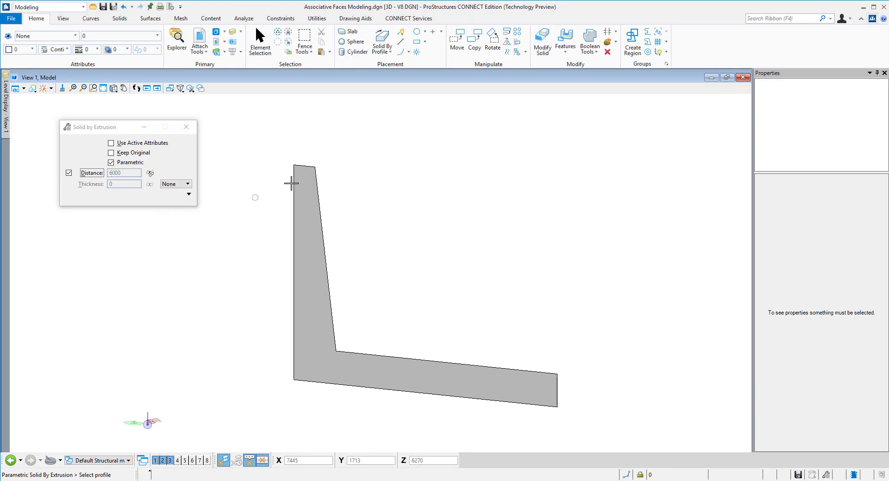
{"action": "left_click", "coordinate": [315, 172]}
{"action": "left_click", "coordinate": [490, 263]}
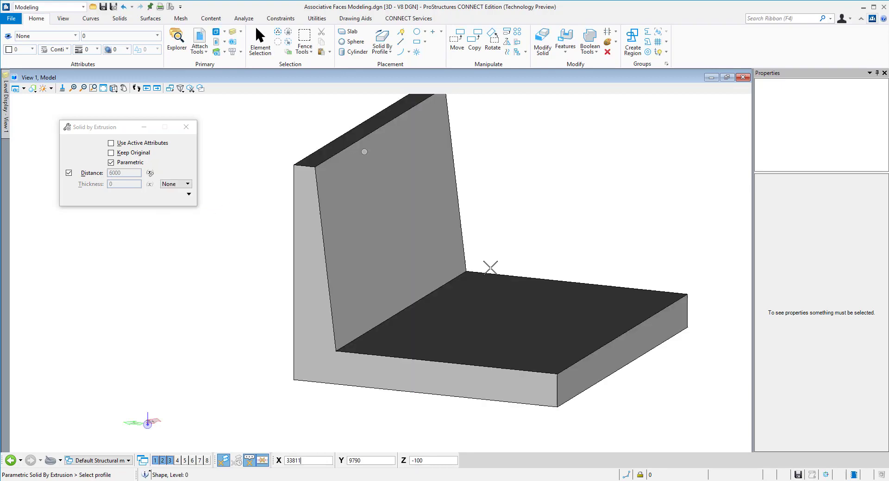
Step: Examine the extruded solid's profile constraints and its parametric extrusion settings
{"action": "left_click", "coordinate": [259, 41]}
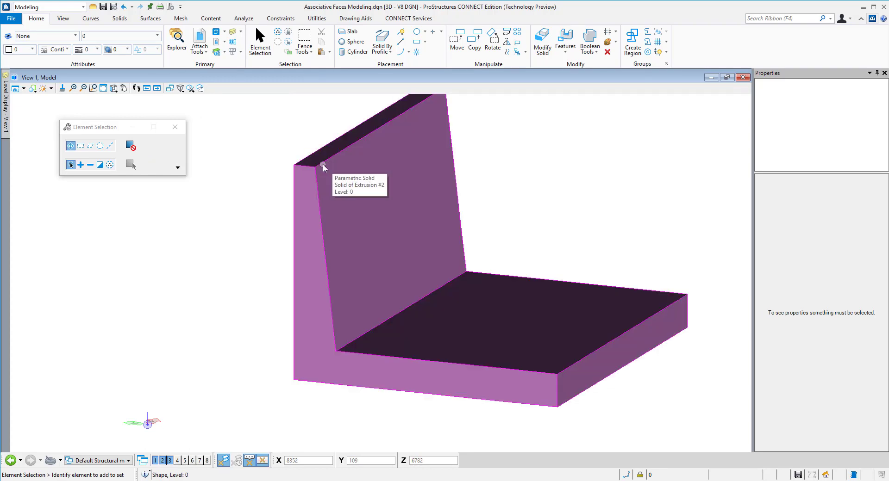
{"action": "left_click", "coordinate": [323, 166]}
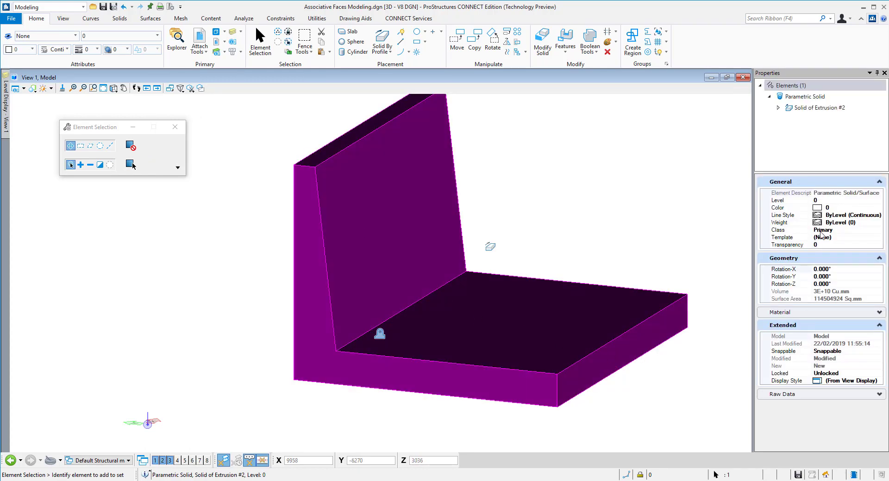
{"action": "left_click", "coordinate": [778, 107]}
{"action": "left_click", "coordinate": [810, 120]}
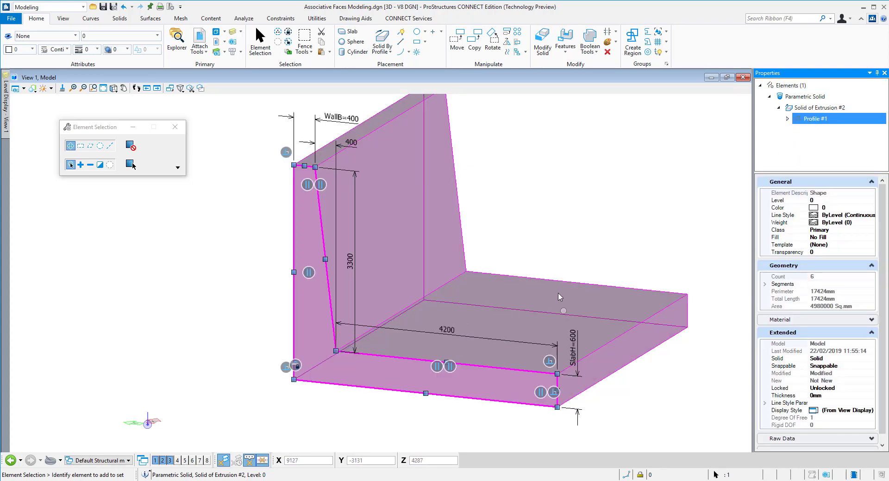
{"action": "left_click", "coordinate": [803, 111]}
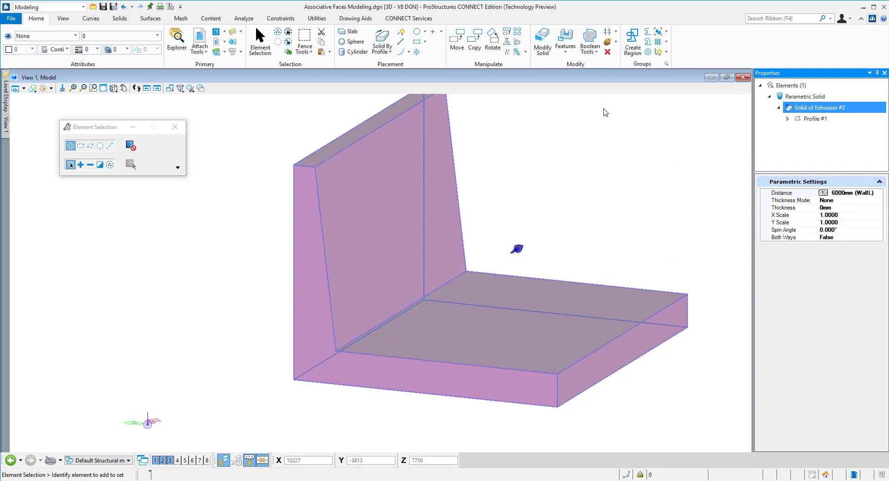
{"action": "left_click", "coordinate": [602, 113]}
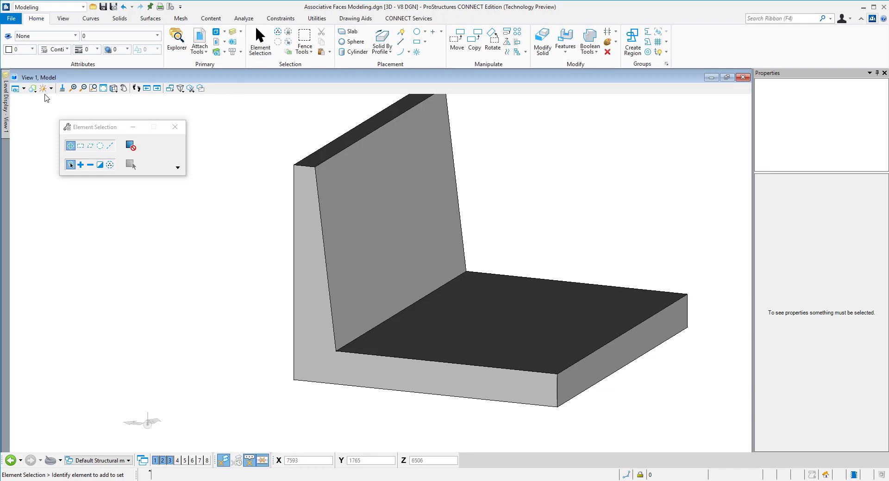
Step: Change the view's display style to Wireframe
{"action": "left_click", "coordinate": [32, 88]}
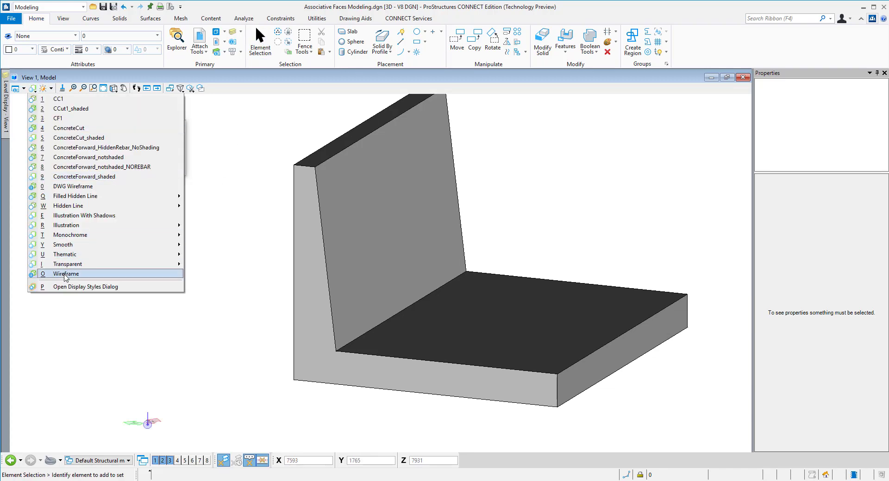
{"action": "mouse_move", "coordinate": [96, 268]}
{"action": "left_click", "coordinate": [170, 274]}
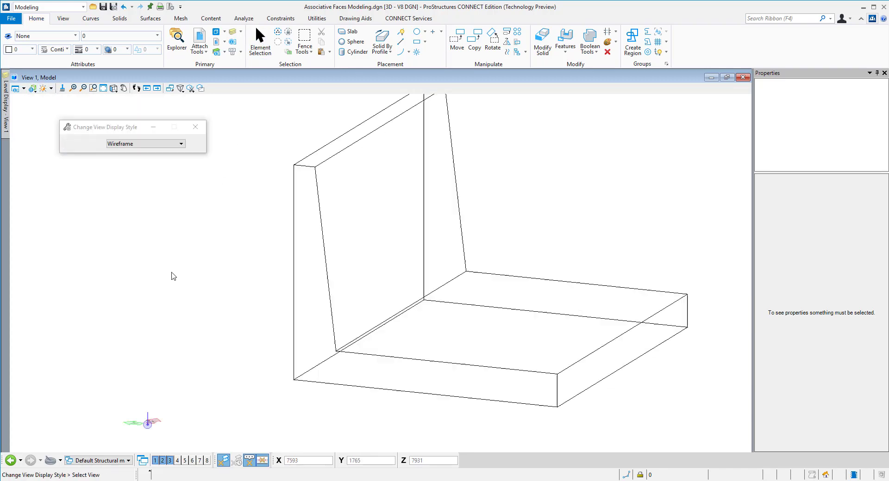
{"action": "left_click", "coordinate": [211, 272]}
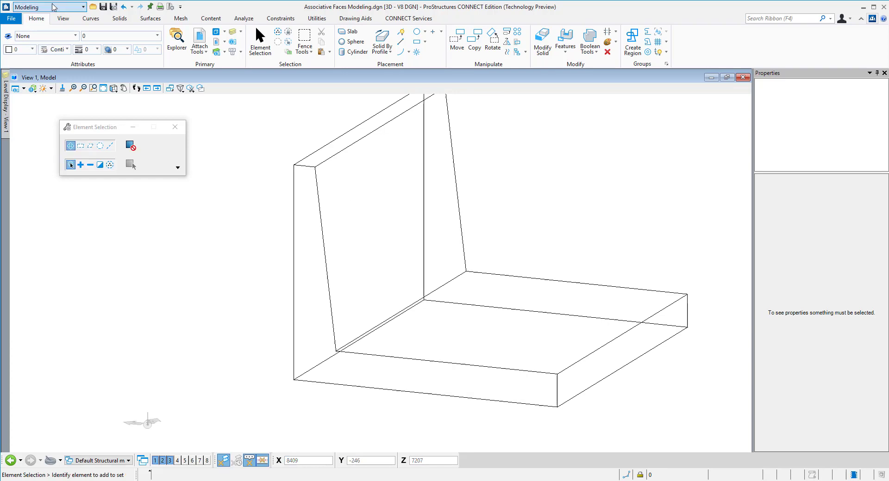
Step: Switch to the Concrete workflow and set up Associative Extraction with level PC_COVER, color 0, weight 0 and style 0 enabled
{"action": "left_click", "coordinate": [58, 7]}
{"action": "key", "text": "Return"}
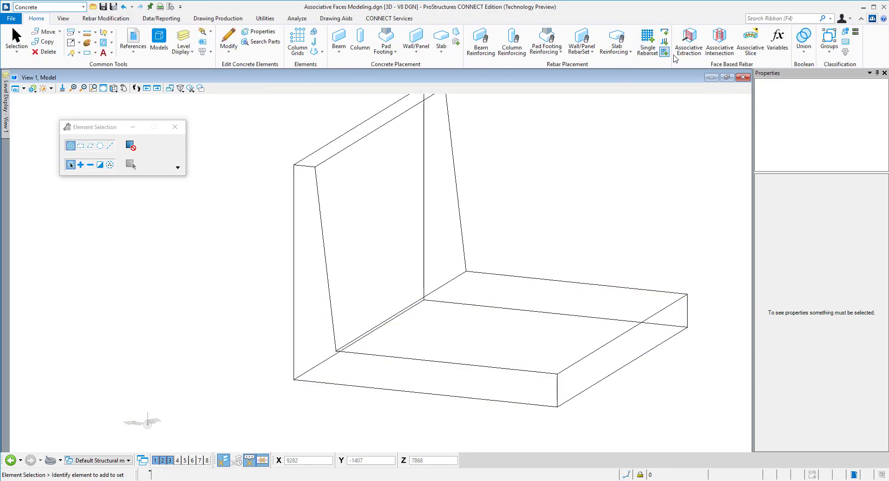
{"action": "left_click", "coordinate": [696, 46]}
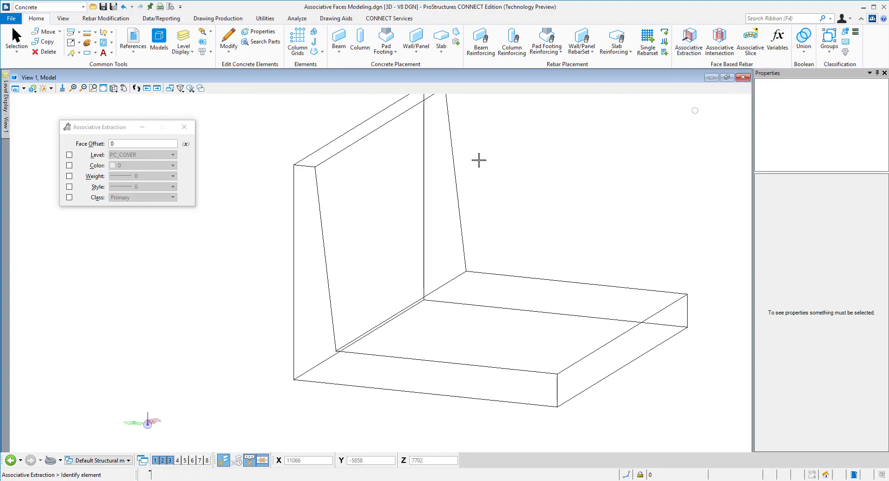
{"action": "left_click", "coordinate": [94, 156]}
{"action": "left_click", "coordinate": [97, 166]}
{"action": "left_click", "coordinate": [95, 177]}
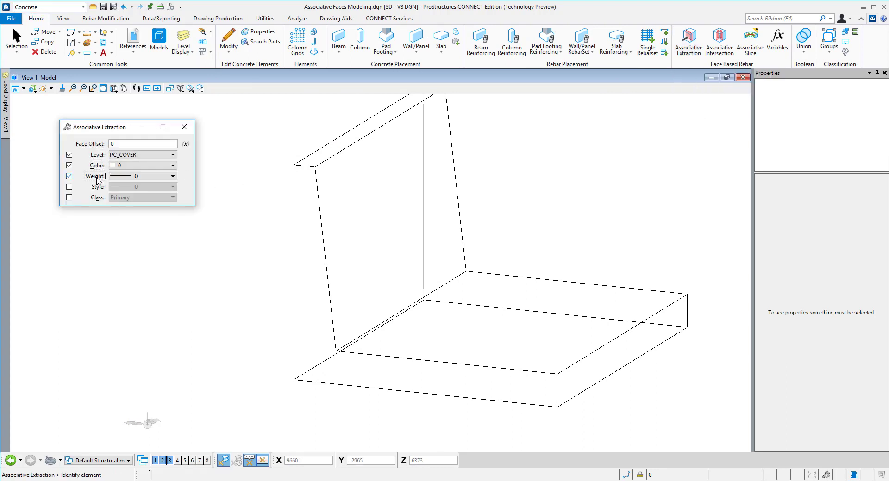
{"action": "left_click", "coordinate": [98, 188]}
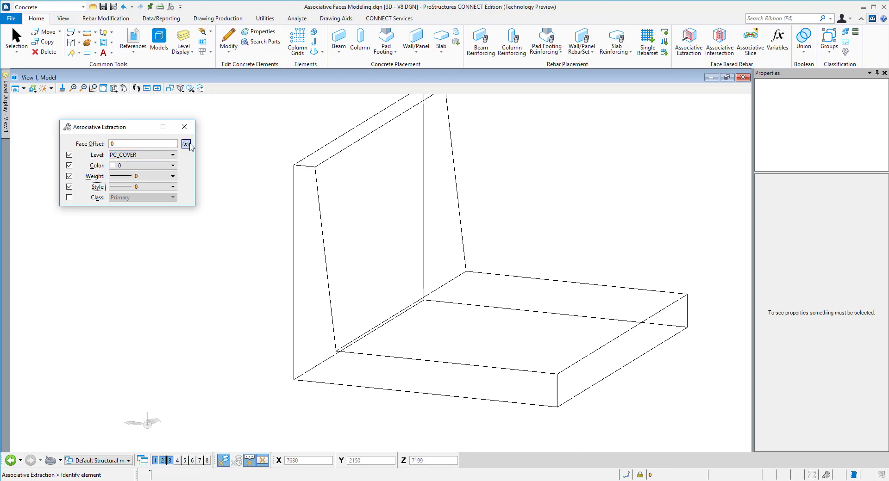
Step: Create a local distance variable named C with an active value of -70 mm
{"action": "left_click", "coordinate": [777, 41]}
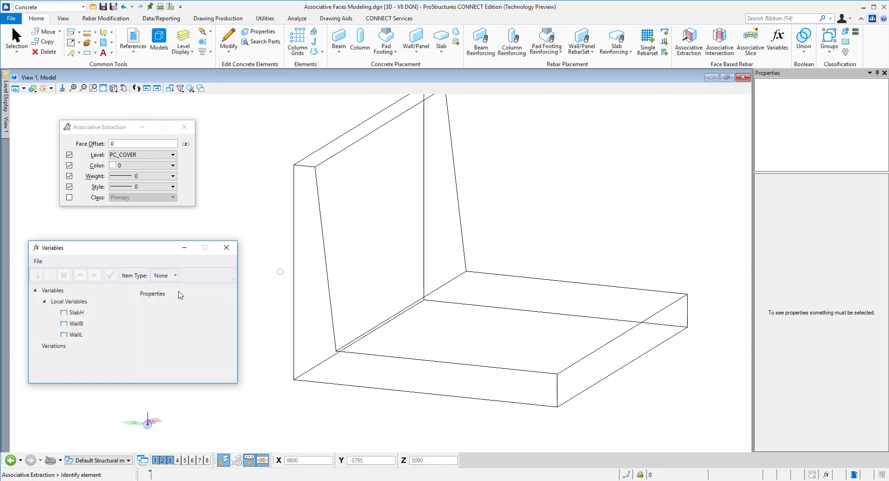
{"action": "left_click", "coordinate": [65, 301]}
{"action": "left_click", "coordinate": [36, 275]}
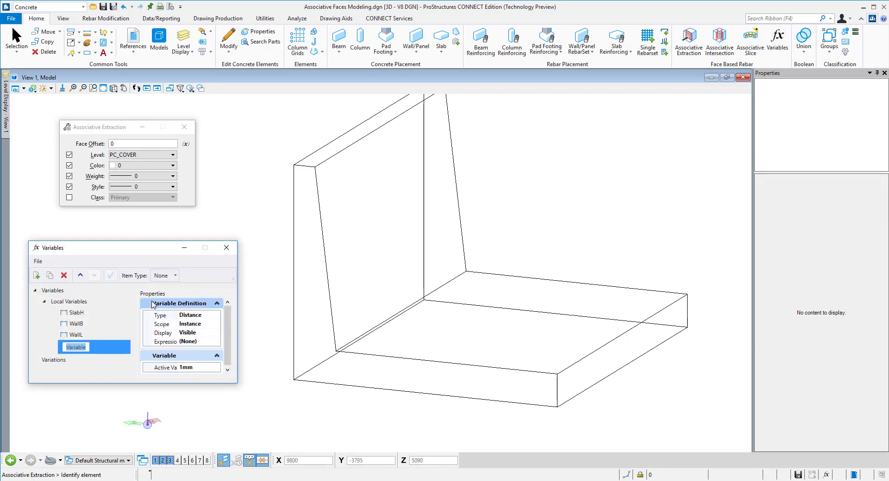
{"action": "type", "text": "C"}
{"action": "key", "text": "Return"}
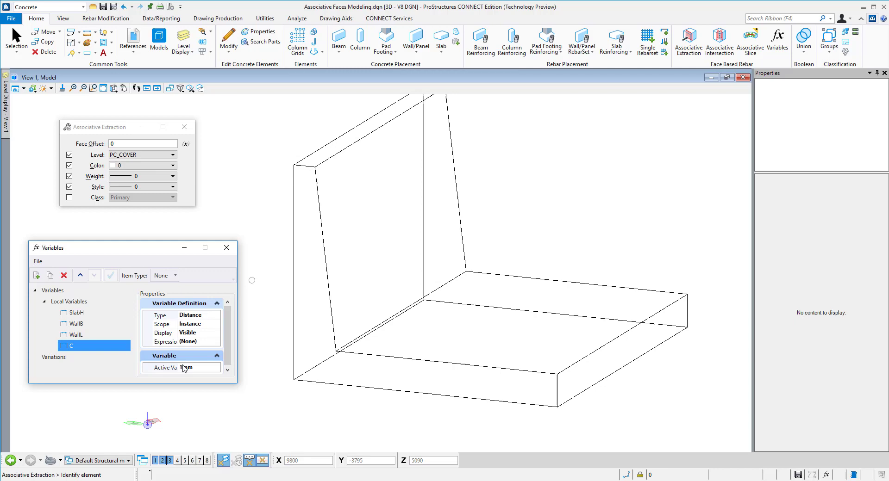
{"action": "left_click", "coordinate": [201, 368]}
{"action": "double_click", "coordinate": [203, 368]}
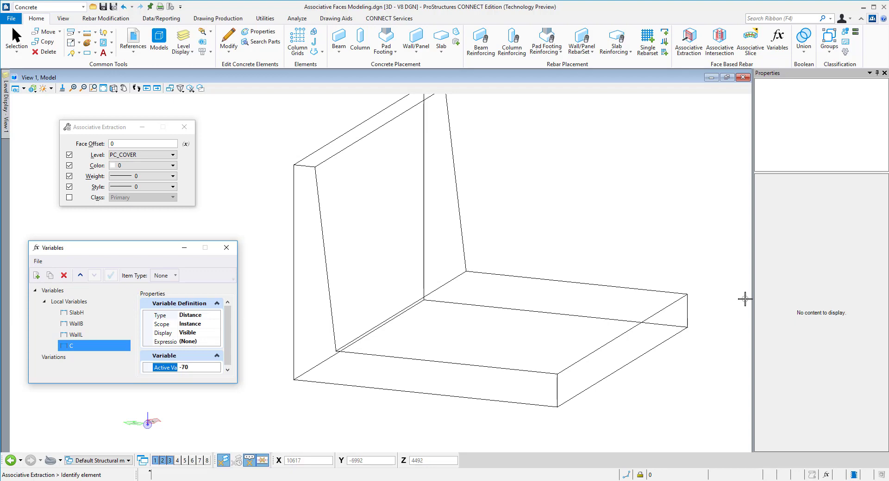
{"action": "key", "text": "Return"}
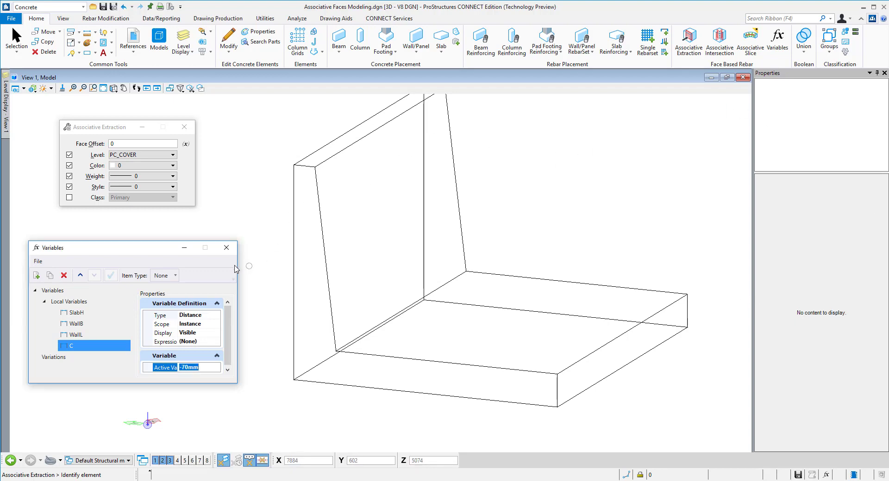
{"action": "left_click", "coordinate": [226, 247]}
Step: Drive the Associative Extraction face offset with variable C and set the extracted faces' color to 3
{"action": "left_click", "coordinate": [185, 145]}
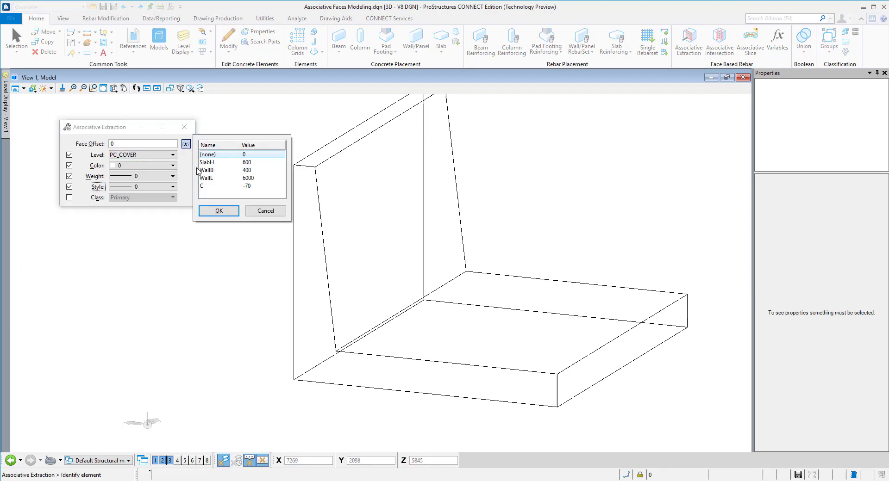
{"action": "left_click", "coordinate": [207, 185]}
{"action": "left_click", "coordinate": [205, 206]}
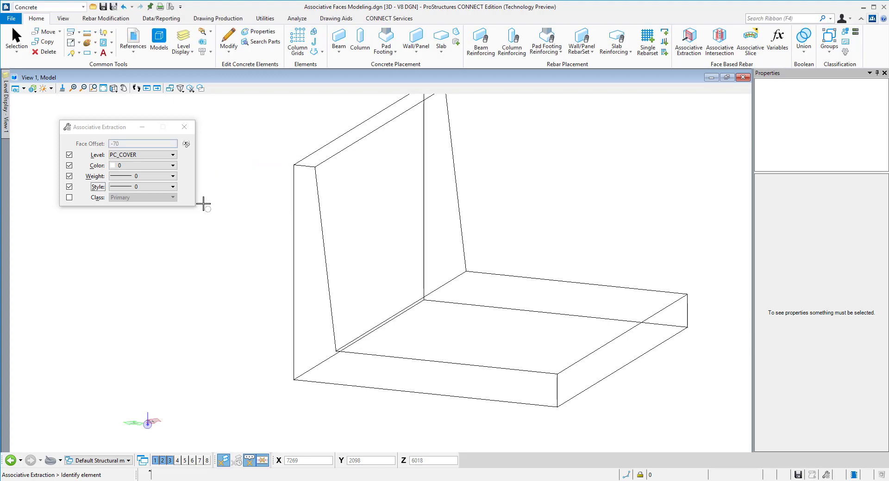
{"action": "left_click", "coordinate": [144, 166]}
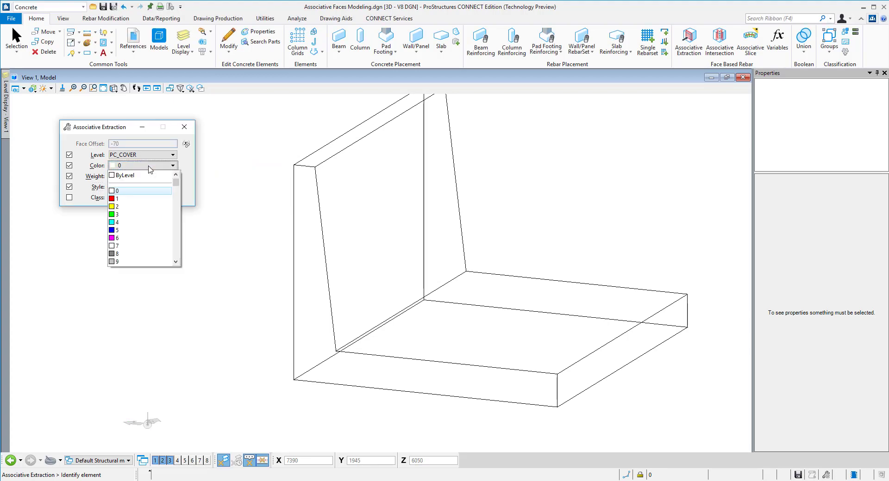
{"action": "left_click", "coordinate": [141, 215]}
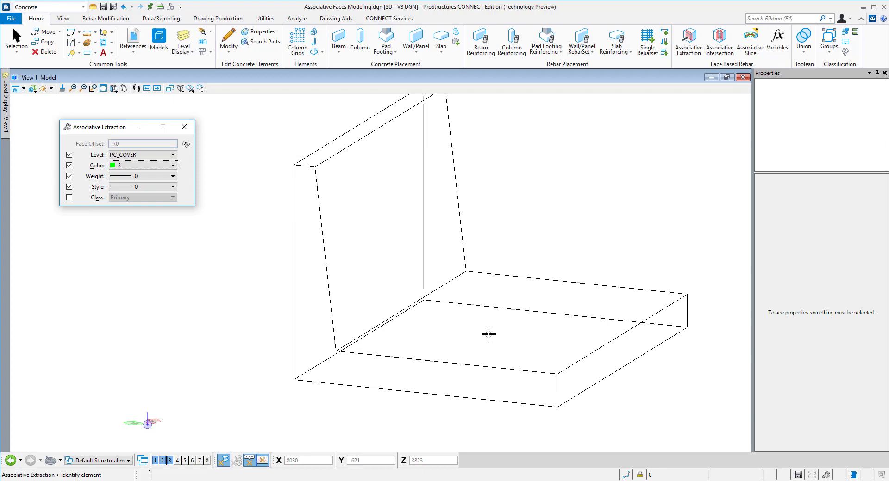
Step: Extract the associative offset face from the top of the retaining wall solid
{"action": "left_click", "coordinate": [338, 153]}
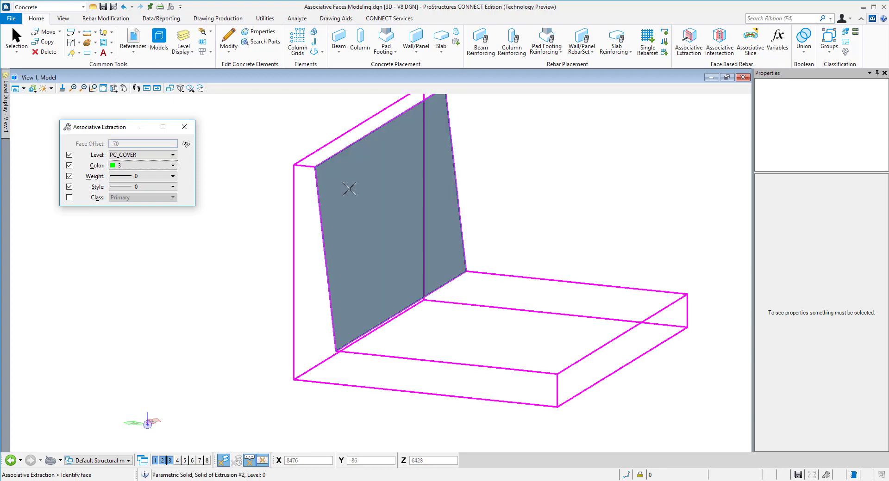
{"action": "left_click", "coordinate": [322, 153]}
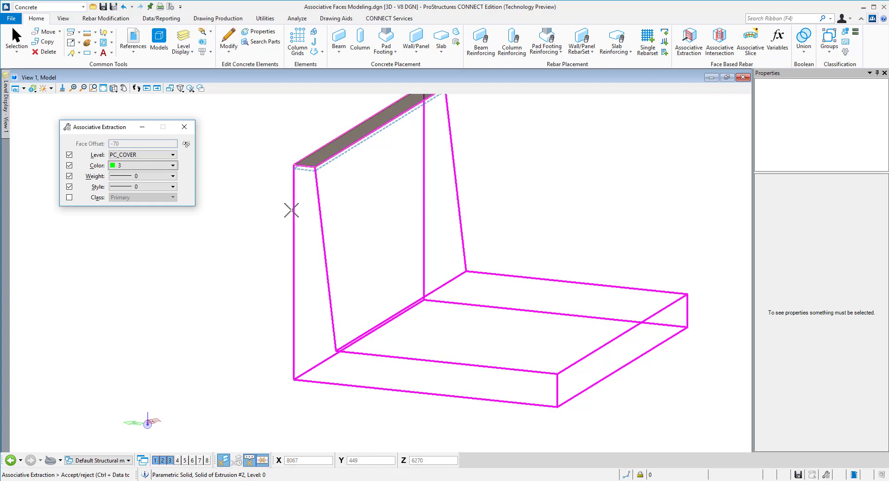
{"action": "left_click", "coordinate": [304, 313]}
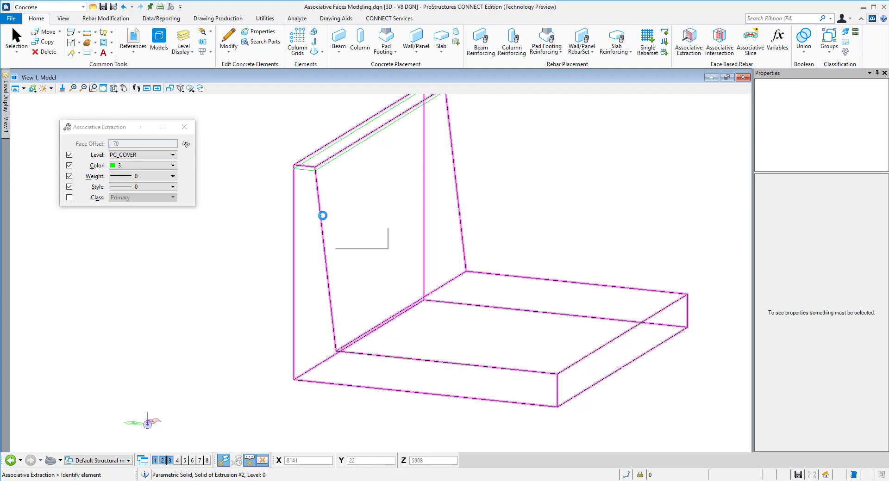
Step: Extract associative offset faces from the sloped wall face and the slab's top, outer end and underside, restoring the previous view
{"action": "left_click", "coordinate": [321, 215]}
{"action": "left_click", "coordinate": [359, 200]}
{"action": "left_click", "coordinate": [443, 318], "text": "ctrl"}
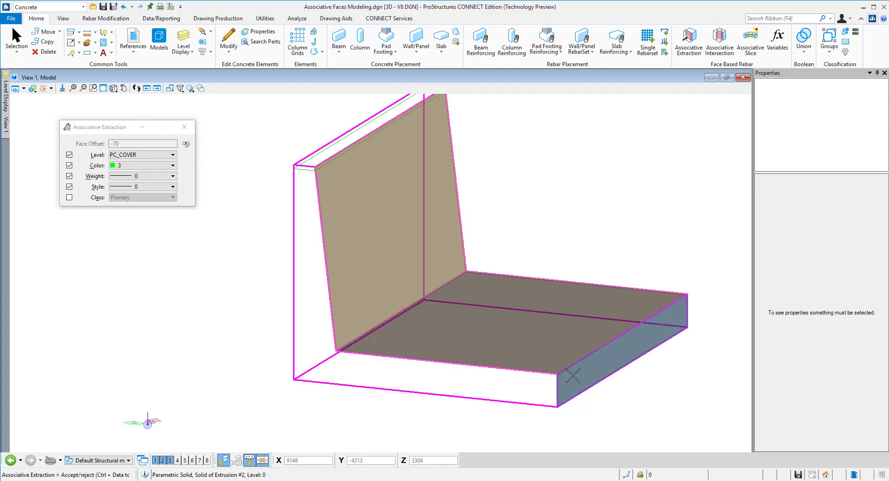
{"action": "left_click", "coordinate": [574, 373], "text": "ctrl"}
{"action": "middle_click_drag", "start_coordinate": [581, 323], "coordinate": [596, 267], "text": "shift"}
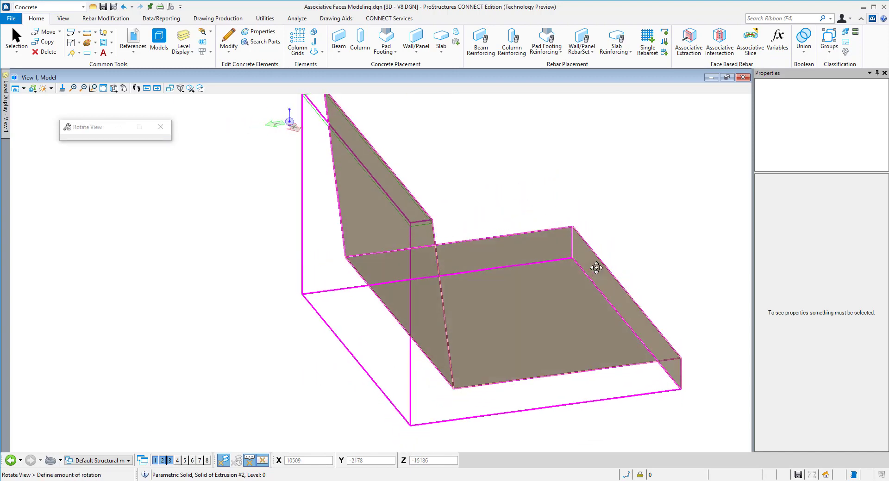
{"action": "left_click", "coordinate": [560, 389], "text": "ctrl"}
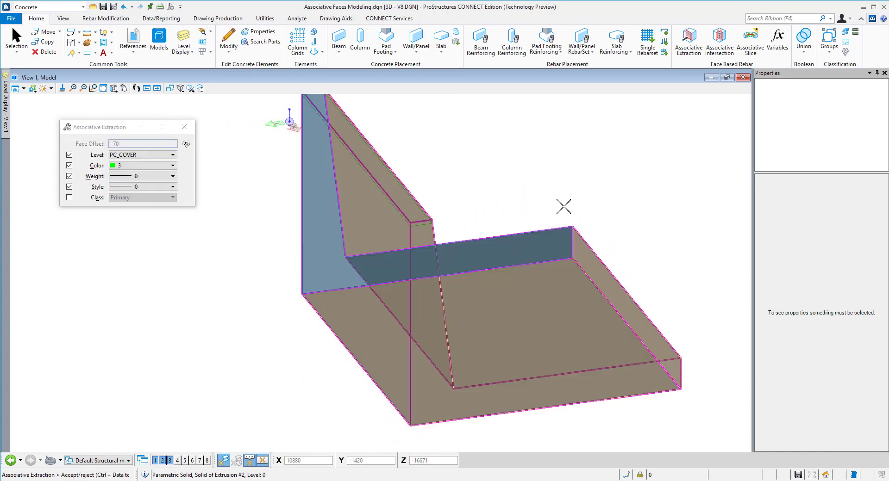
{"action": "left_click", "coordinate": [447, 202]}
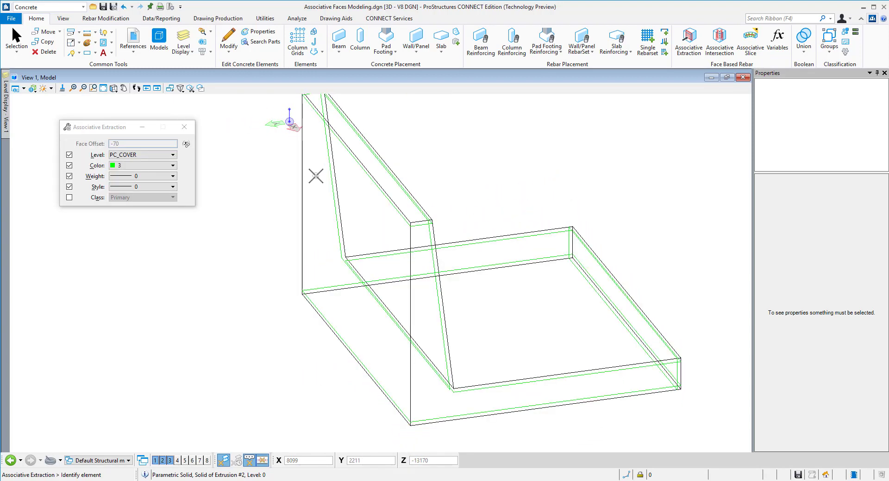
{"action": "left_click", "coordinate": [146, 88]}
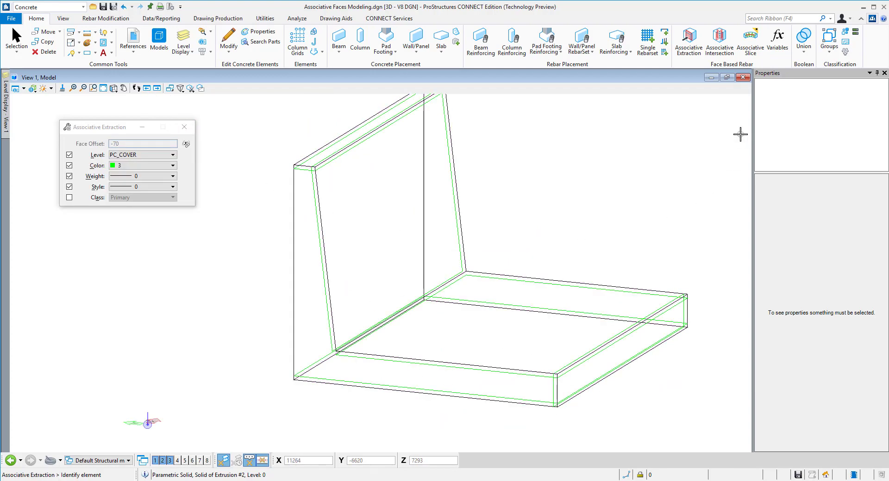
Step: Set Associative Intersection to level PC_COVER, color 4, weight 2 and style 2, and intersect the wall's top and sloped cover faces
{"action": "left_click", "coordinate": [718, 48]}
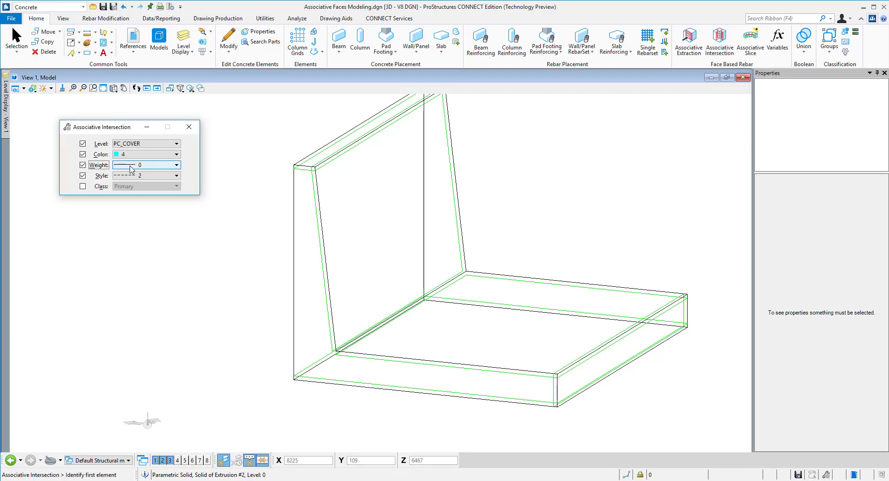
{"action": "left_click", "coordinate": [131, 166]}
{"action": "left_click", "coordinate": [141, 205]}
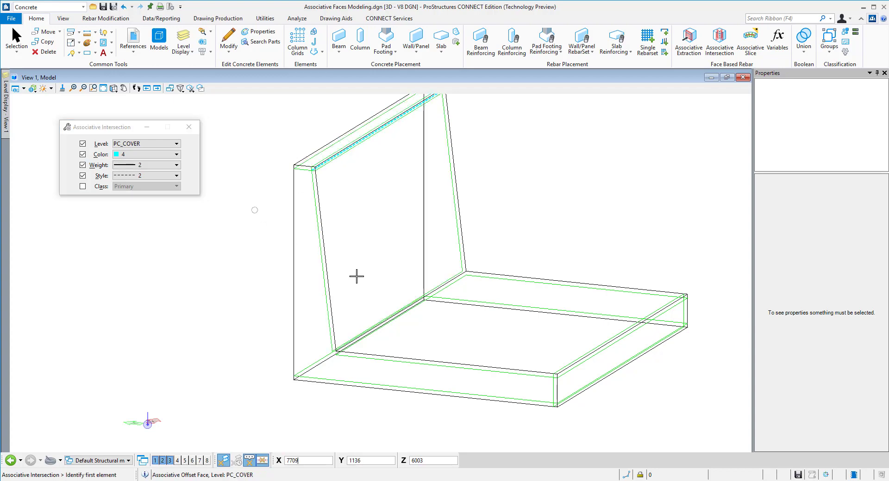
Step: Create intersection lines between the sloped wall and slab top cover faces, and where the slab's end face meets its top and bottom faces
{"action": "left_click", "coordinate": [356, 355]}
{"action": "left_click", "coordinate": [329, 331]}
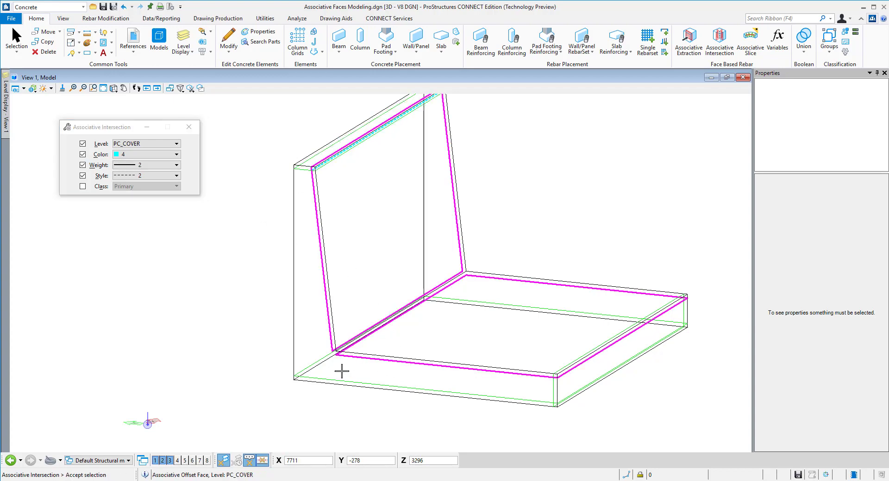
{"action": "left_click", "coordinate": [342, 371]}
{"action": "left_click", "coordinate": [532, 376]}
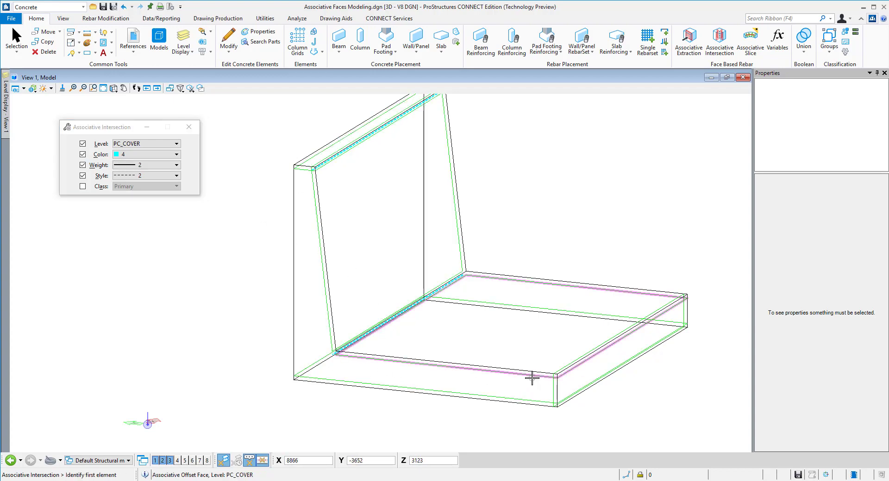
{"action": "left_click", "coordinate": [554, 389]}
{"action": "left_click", "coordinate": [490, 425]}
{"action": "left_click", "coordinate": [553, 390]}
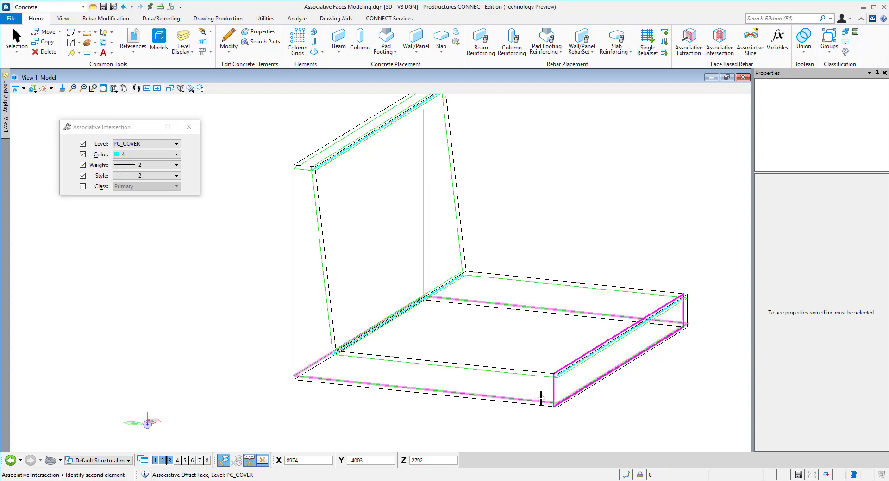
{"action": "left_click", "coordinate": [540, 398]}
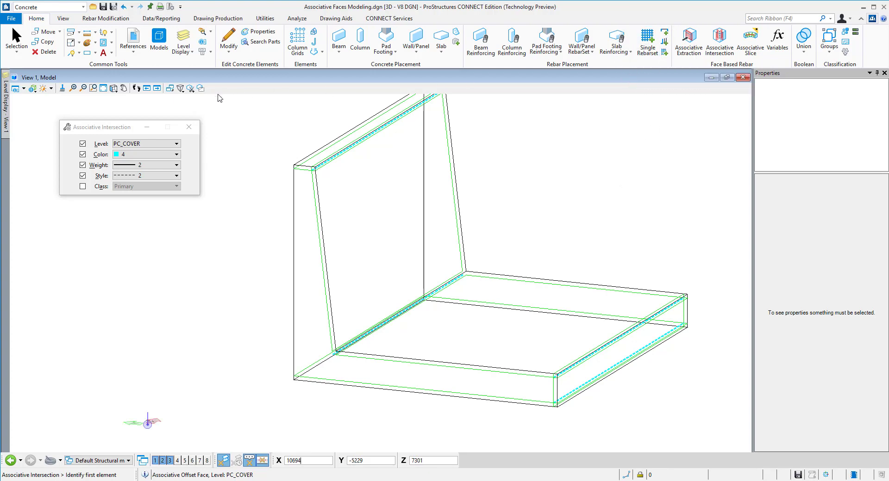
{"action": "left_click", "coordinate": [189, 127]}
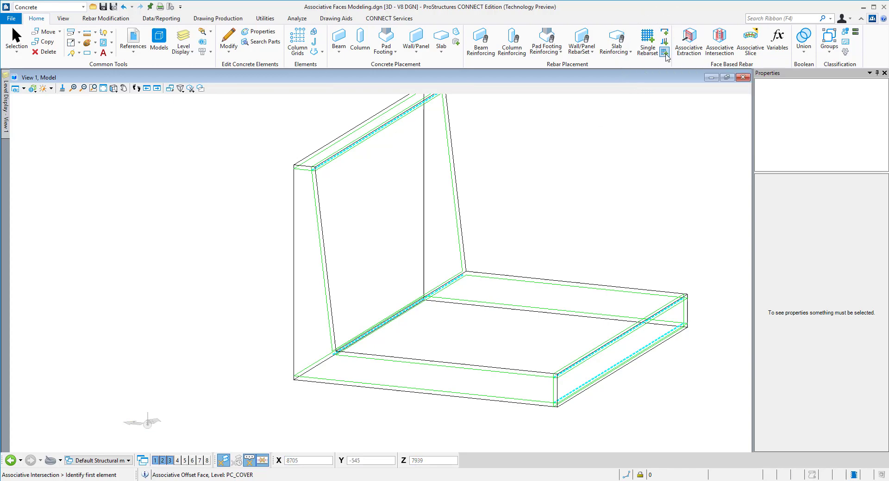
Step: Set up Irregular Dispatch Reinforcing with bar size 20 and assign the retaining wall solid as the active concrete
{"action": "left_click", "coordinate": [664, 54]}
{"action": "left_click", "coordinate": [595, 126]}
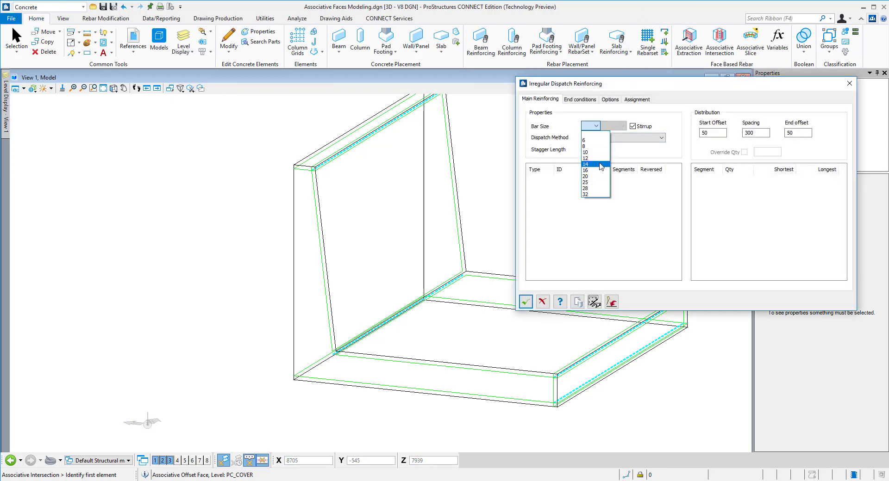
{"action": "left_click", "coordinate": [600, 177]}
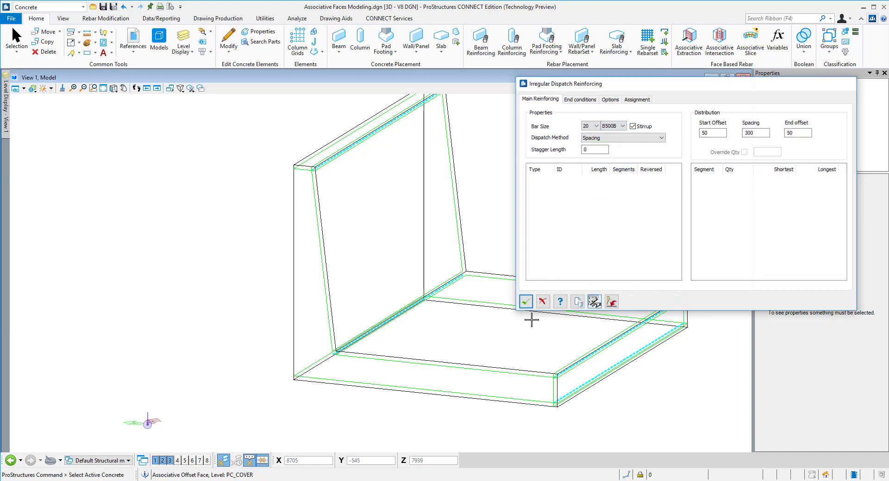
{"action": "left_click", "coordinate": [526, 302]}
{"action": "left_click", "coordinate": [295, 350]}
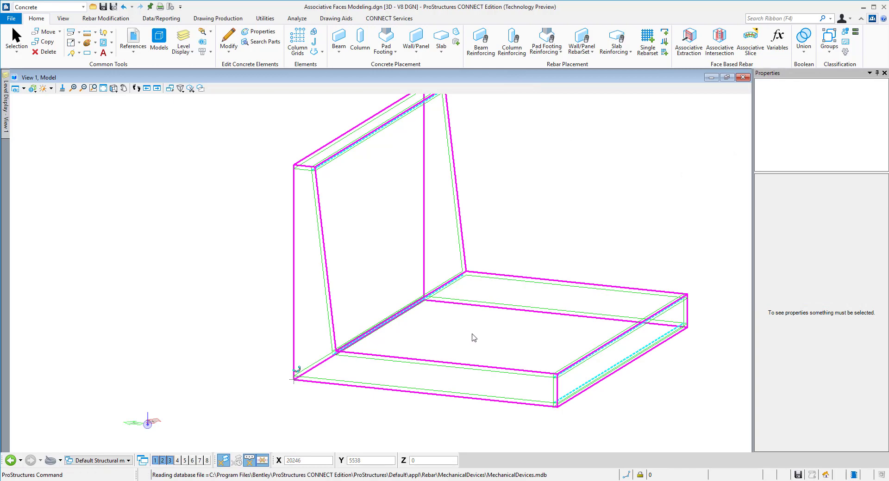
Step: Pick the intersection lines at the wall's top and at the wall-slab junction as the first rebar guide lines
{"action": "left_click", "coordinate": [611, 303]}
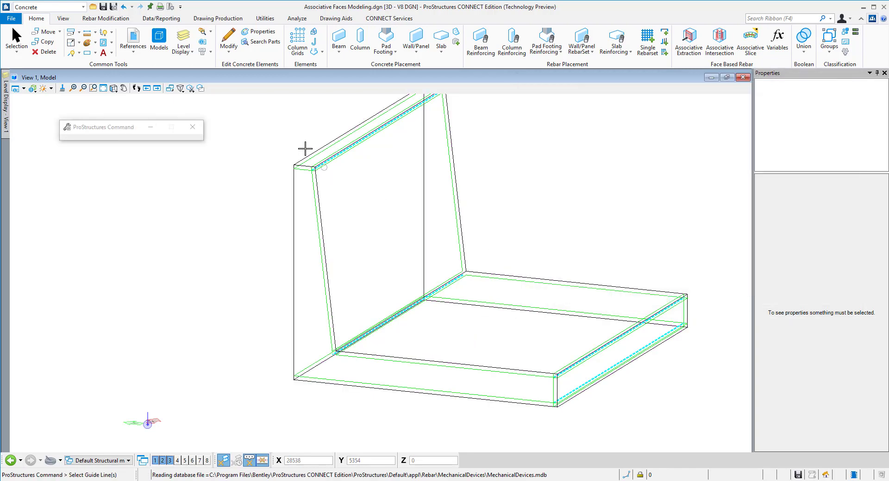
{"action": "scroll", "coordinate": [305, 149], "scroll_direction": "up", "scroll_amount": 2}
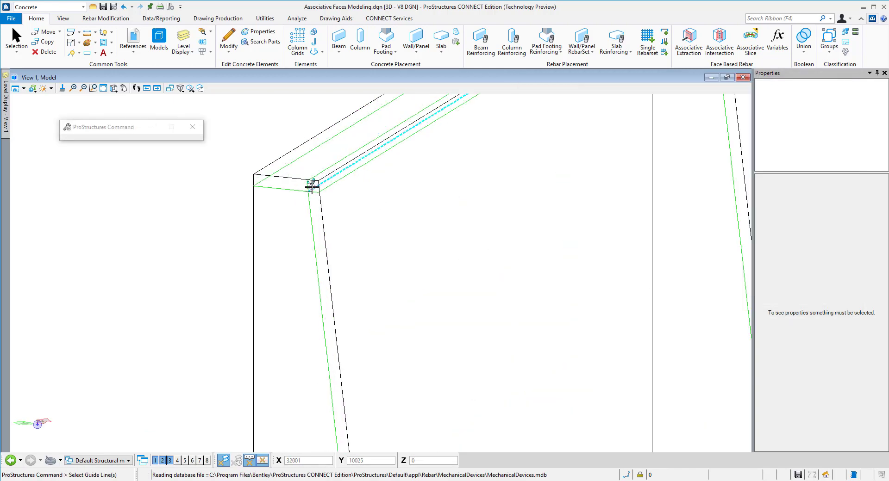
{"action": "scroll", "coordinate": [276, 135], "scroll_direction": "down", "scroll_amount": 2}
{"action": "middle_click_drag", "start_coordinate": [366, 295], "coordinate": [317, 139]}
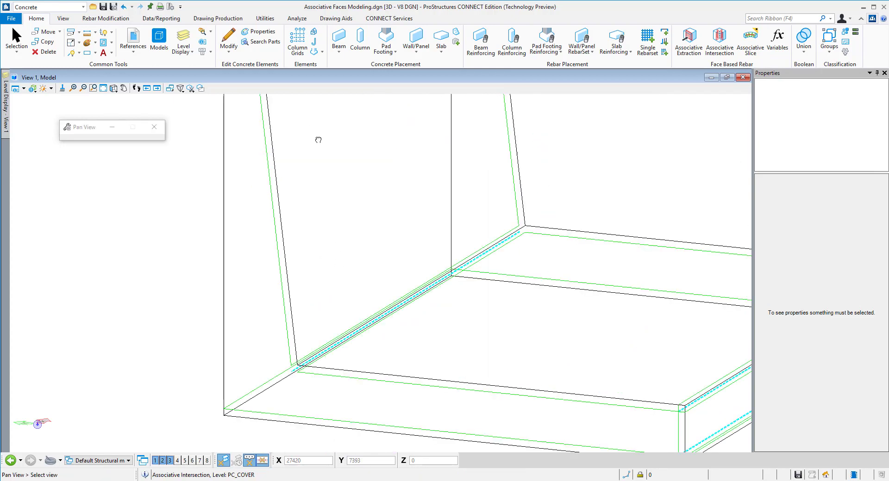
{"action": "scroll", "coordinate": [279, 326], "scroll_direction": "up", "scroll_amount": 3}
{"action": "left_click", "coordinate": [284, 353]}
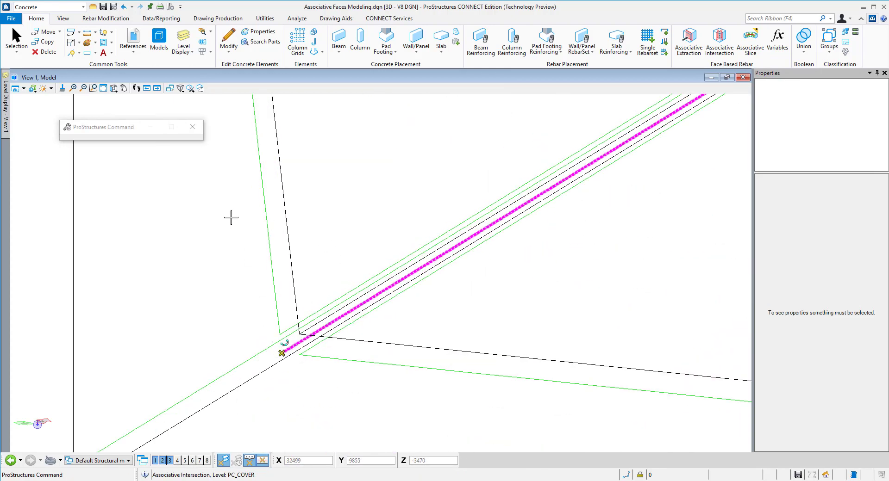
Step: Add the upper and lower intersection lines at the slab's outer end as guide lines and complete the reinforcement
{"action": "scroll", "coordinate": [231, 218], "scroll_direction": "down", "scroll_amount": 4}
{"action": "middle_click_drag", "start_coordinate": [566, 324], "coordinate": [294, 316]}
{"action": "scroll", "coordinate": [436, 299], "scroll_direction": "up", "scroll_amount": 2}
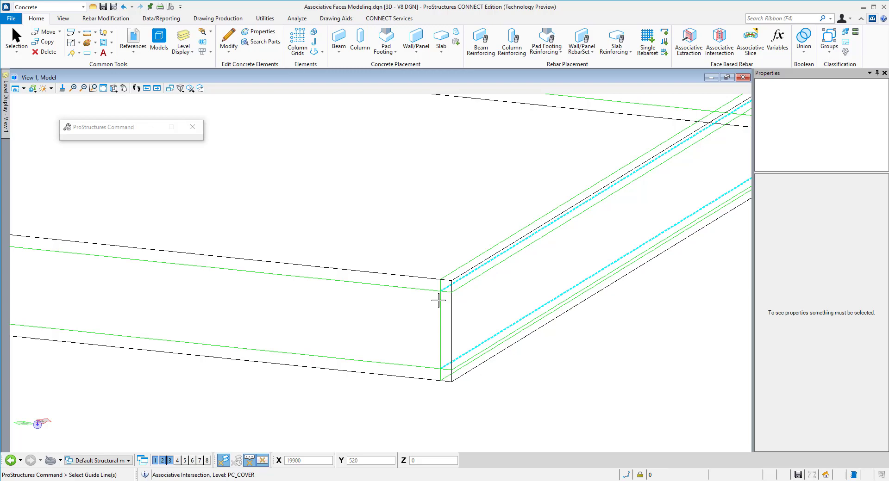
{"action": "left_click", "coordinate": [442, 284]}
{"action": "left_click", "coordinate": [375, 290]}
{"action": "scroll", "coordinate": [375, 290], "scroll_direction": "down", "scroll_amount": 2}
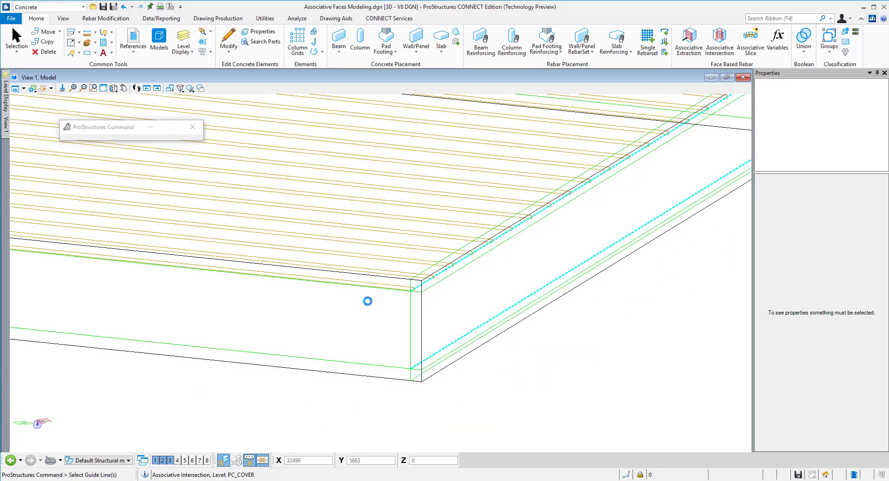
{"action": "left_click", "coordinate": [411, 369]}
{"action": "right_click", "coordinate": [351, 300]}
{"action": "scroll", "coordinate": [350, 316], "scroll_direction": "down", "scroll_amount": 4}
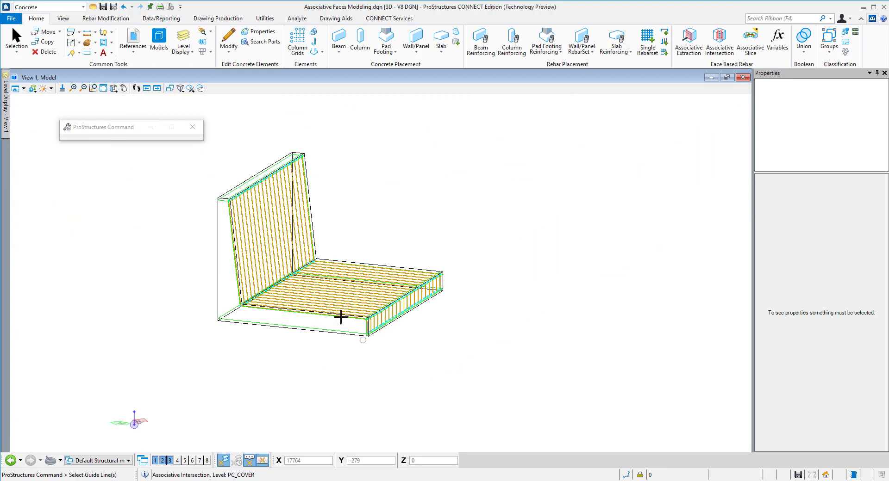
{"action": "right_click", "coordinate": [377, 190]}
{"action": "left_click", "coordinate": [525, 302]}
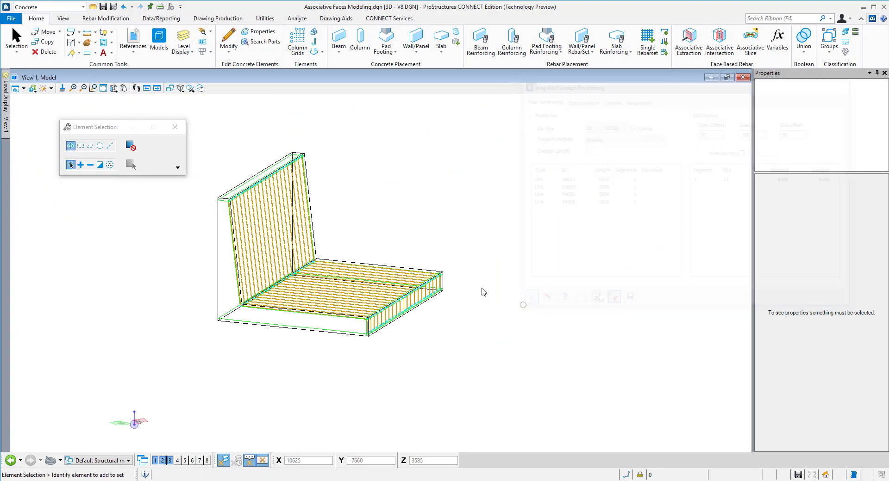
Step: Change the view's display style from wireframe to a Transparent style so the rebars show inside the concrete
{"action": "left_click", "coordinate": [33, 89]}
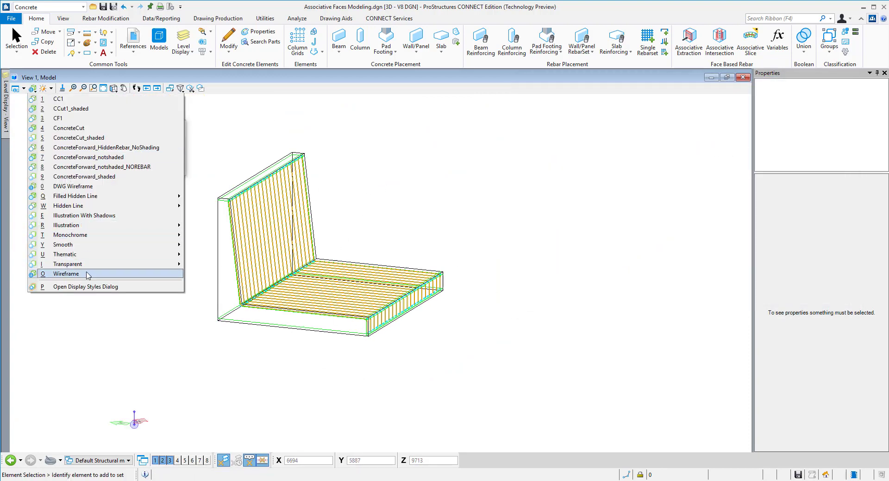
{"action": "mouse_move", "coordinate": [116, 265]}
{"action": "left_click", "coordinate": [215, 265]}
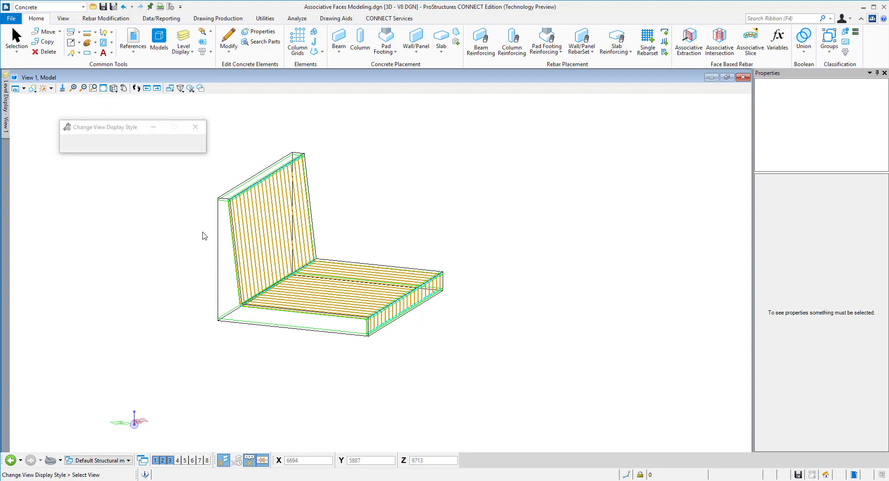
{"action": "scroll", "coordinate": [234, 245], "scroll_direction": "up", "scroll_amount": 3}
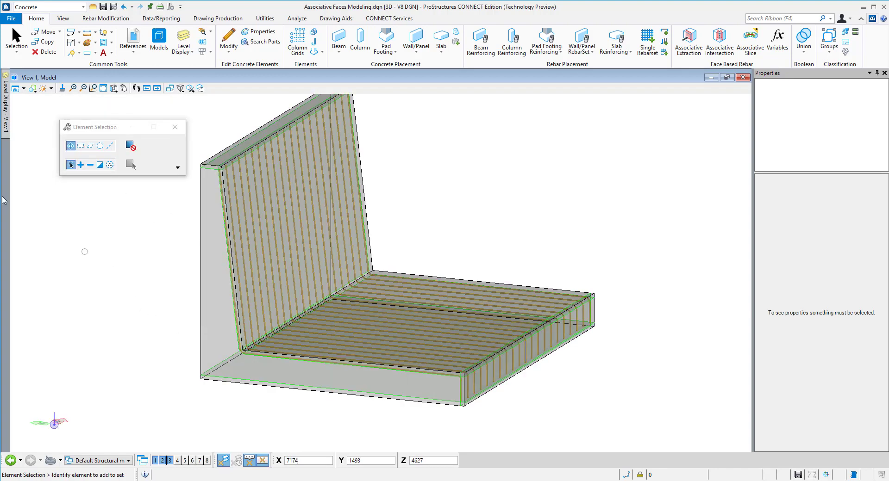
Step: Sort the level list by used levels and turn off the PC_COVER level in the view
{"action": "left_click", "coordinate": [5, 110]}
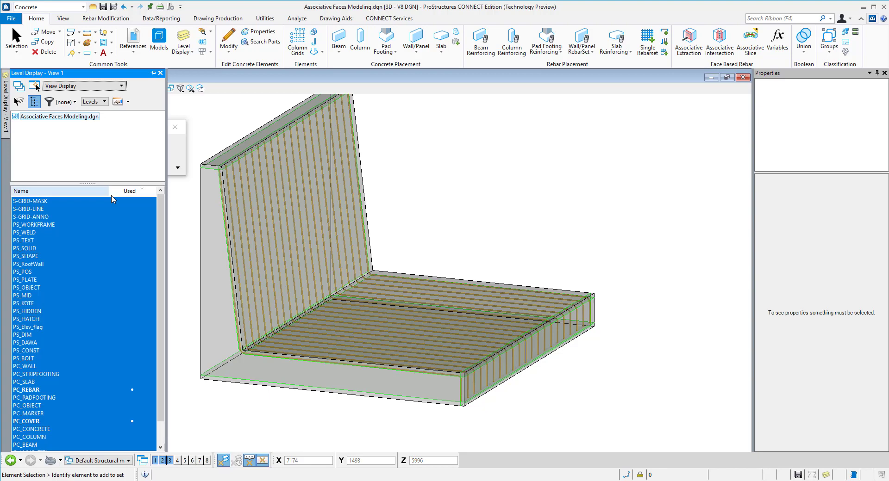
{"action": "left_click", "coordinate": [144, 192]}
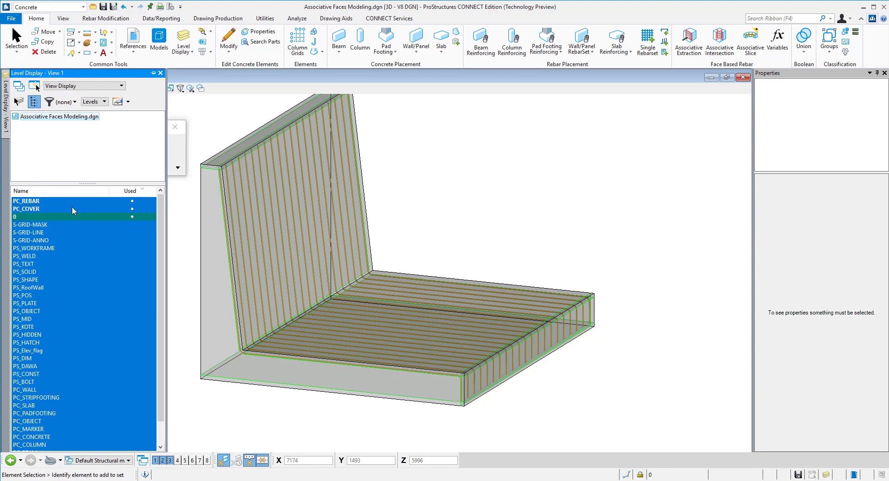
{"action": "left_click", "coordinate": [71, 209]}
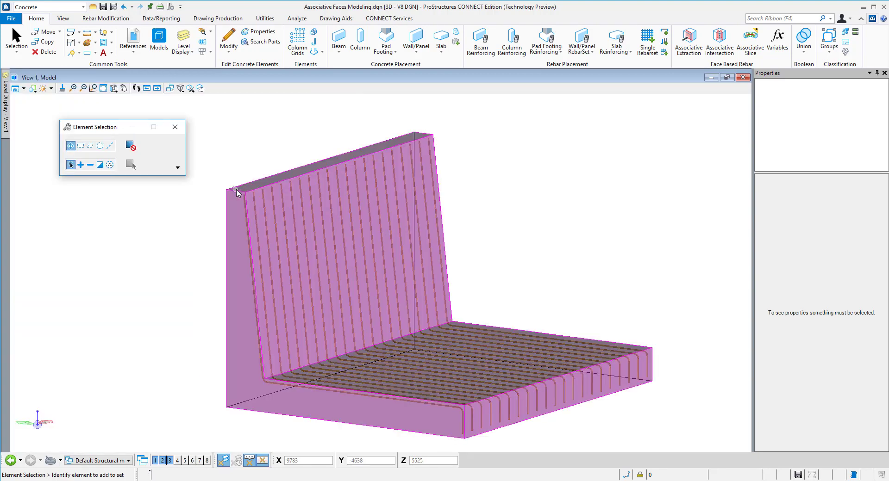
Step: Select the retaining wall solid, examine its extrusion profile's driving dimensions and constraints, and clear the selection
{"action": "left_click", "coordinate": [238, 193]}
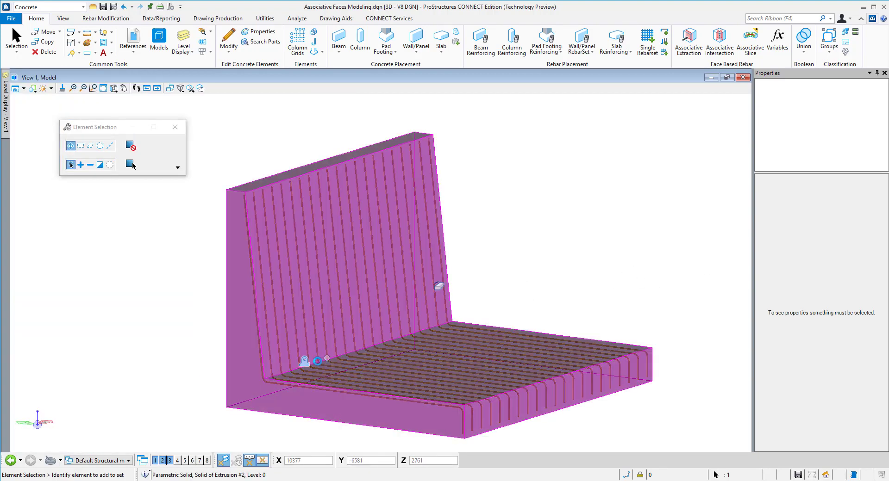
{"action": "left_click", "coordinate": [439, 286]}
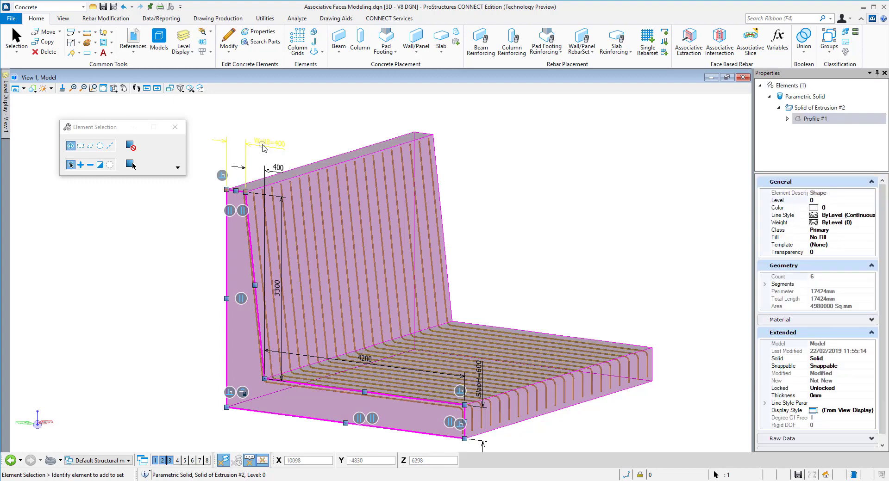
{"action": "left_click", "coordinate": [670, 141]}
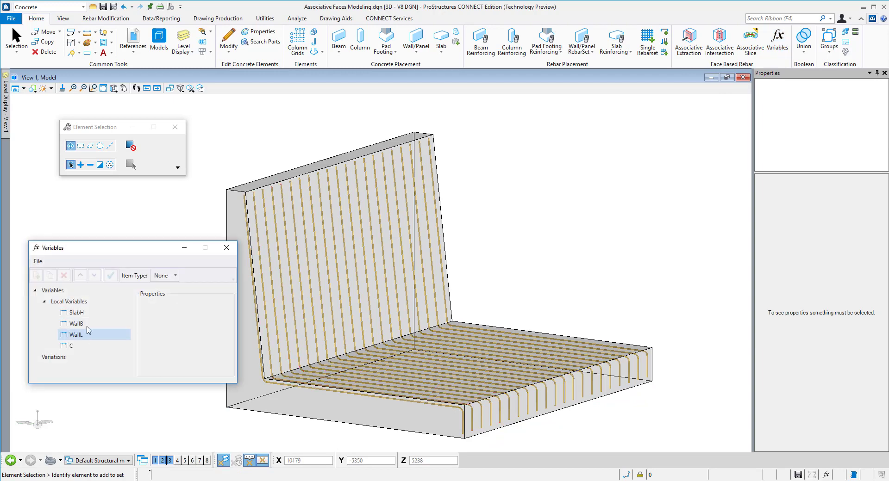
Step: Set the local variable SlabH to 900 mm and WallB to 700 mm to thicken the slab and wall
{"action": "left_click", "coordinate": [88, 315]}
{"action": "left_click", "coordinate": [185, 369]}
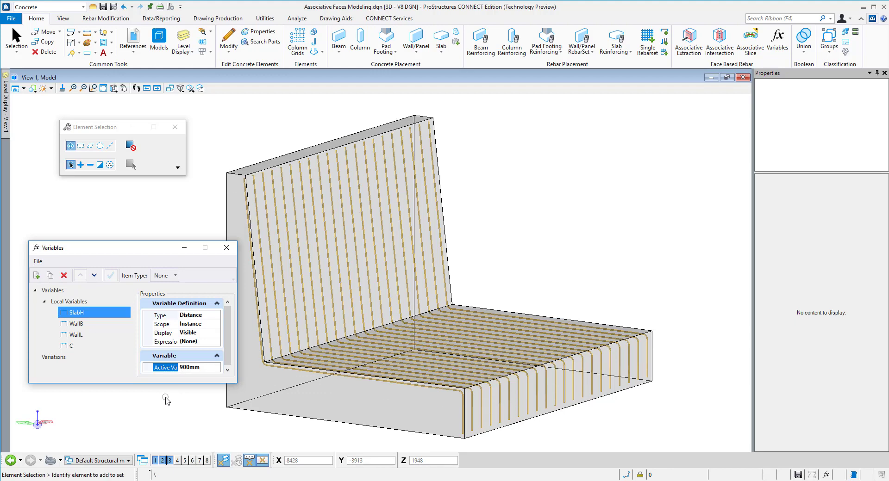
{"action": "left_click", "coordinate": [76, 324]}
{"action": "left_click", "coordinate": [184, 367]}
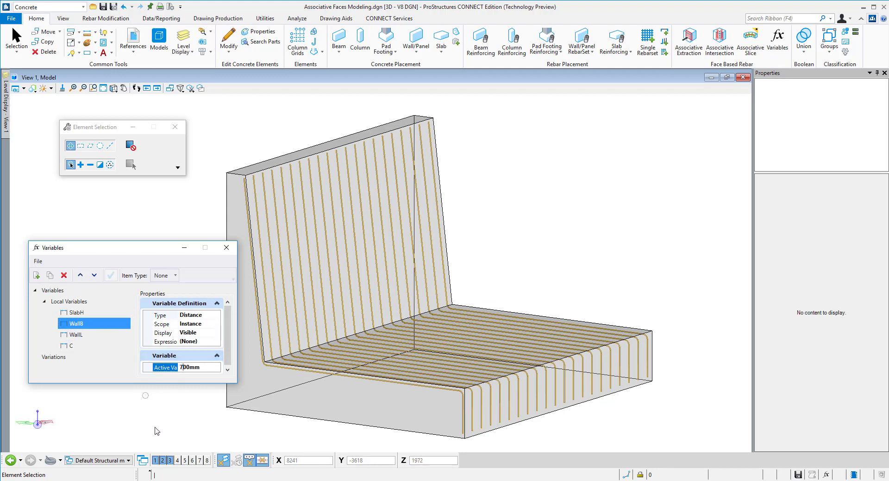
{"action": "type", "text": "7"}
{"action": "left_click", "coordinate": [176, 207]}
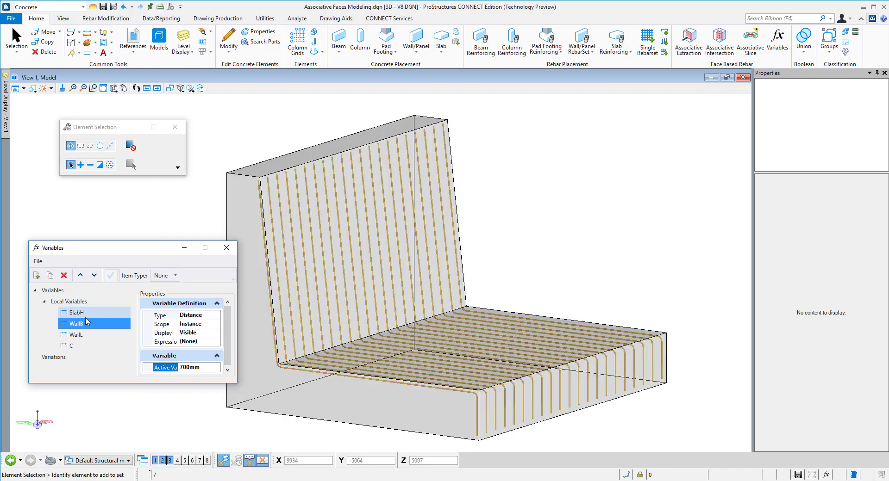
Step: Set the cover variable C to -250 mm to offset the reinforcement further inside the concrete
{"action": "left_click", "coordinate": [77, 349]}
{"action": "left_click", "coordinate": [183, 368]}
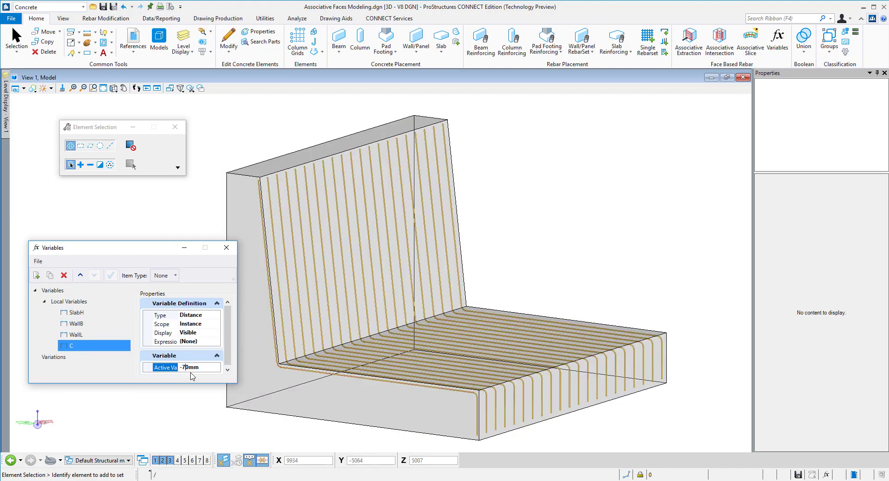
{"action": "type", "text": "25"}
{"action": "key", "text": "Return"}
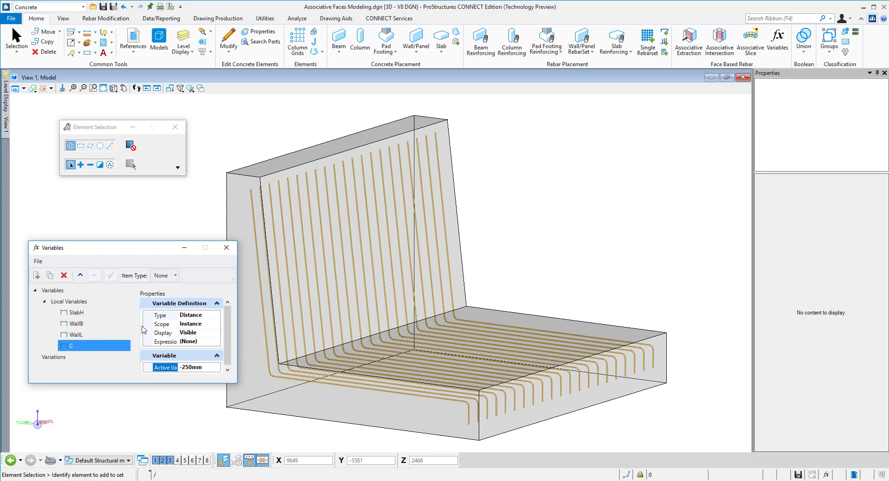
Step: Set the variable WallL to 8000 mm to lengthen the retaining wall and its reinforcement
{"action": "left_click", "coordinate": [102, 334]}
{"action": "left_click", "coordinate": [205, 368]}
{"action": "key", "text": "BackSpace"}
{"action": "type", "text": "800"}
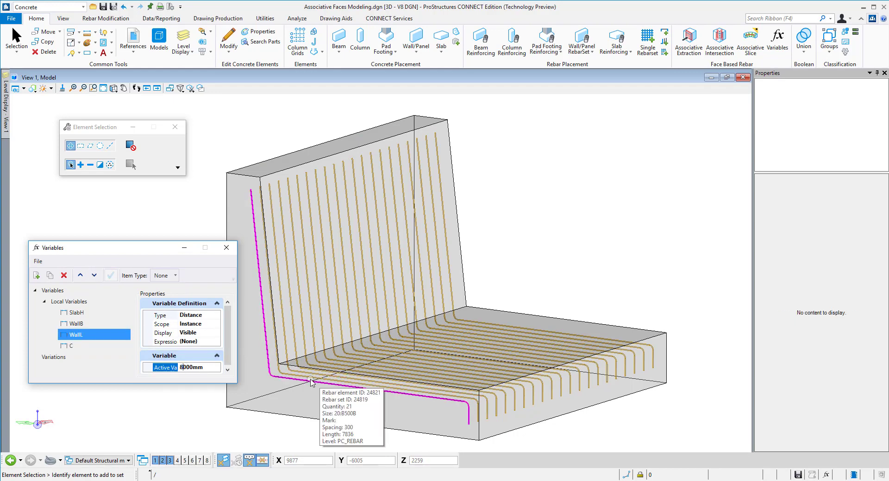
{"action": "key", "text": "Return"}
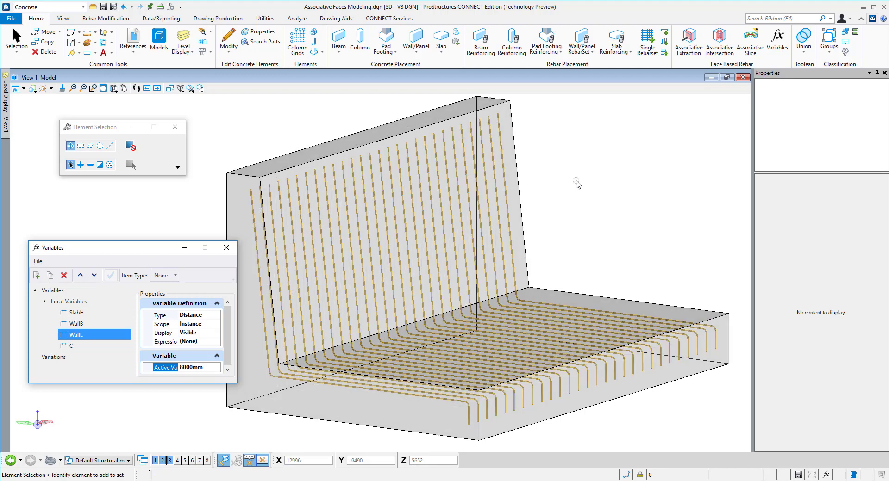